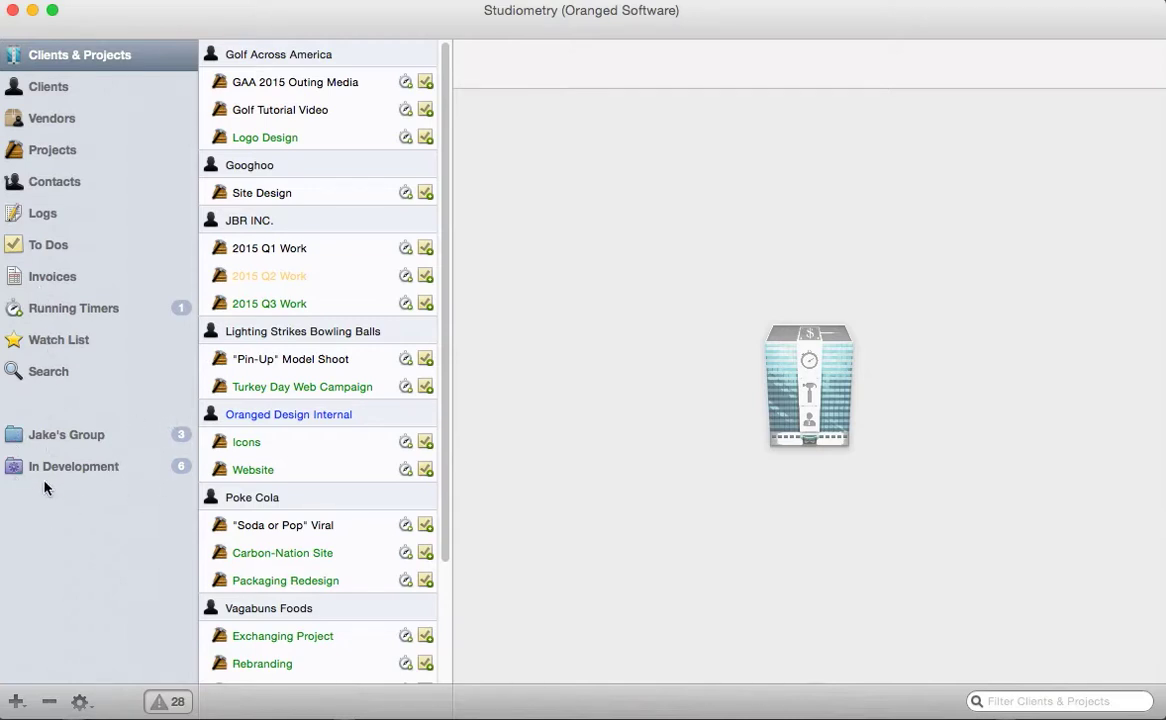
View the client list and the active and paused timers, and return to the combined clients and projects list.
click(50, 88)
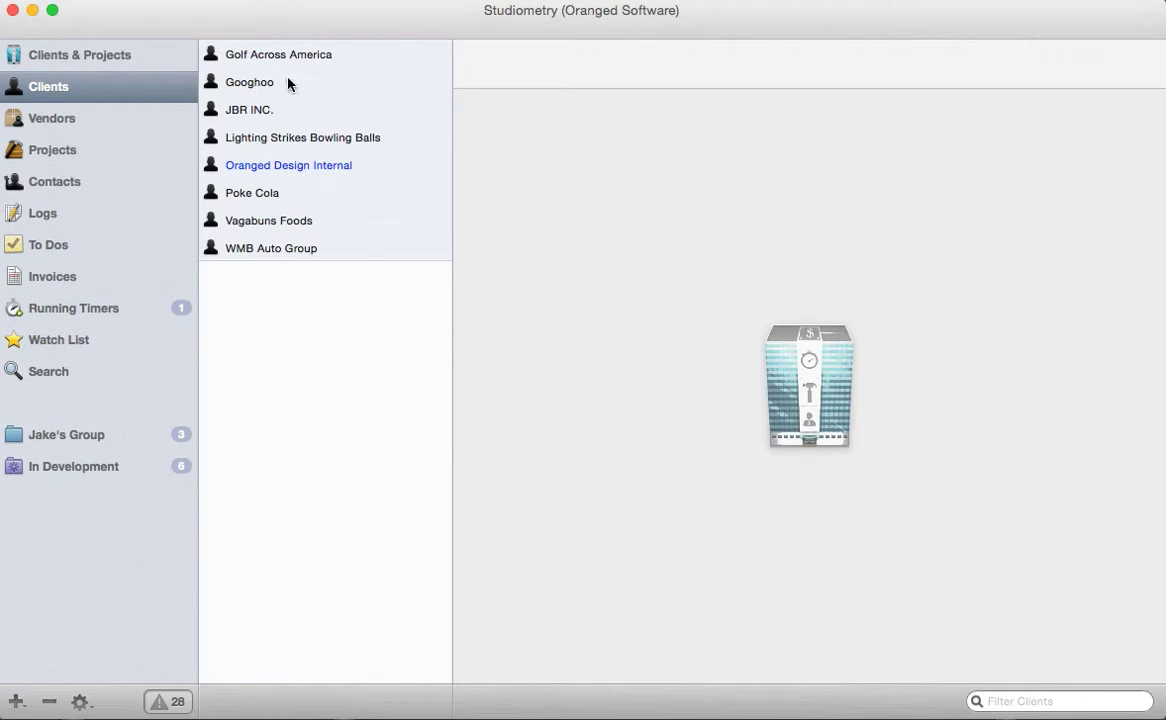
click(82, 312)
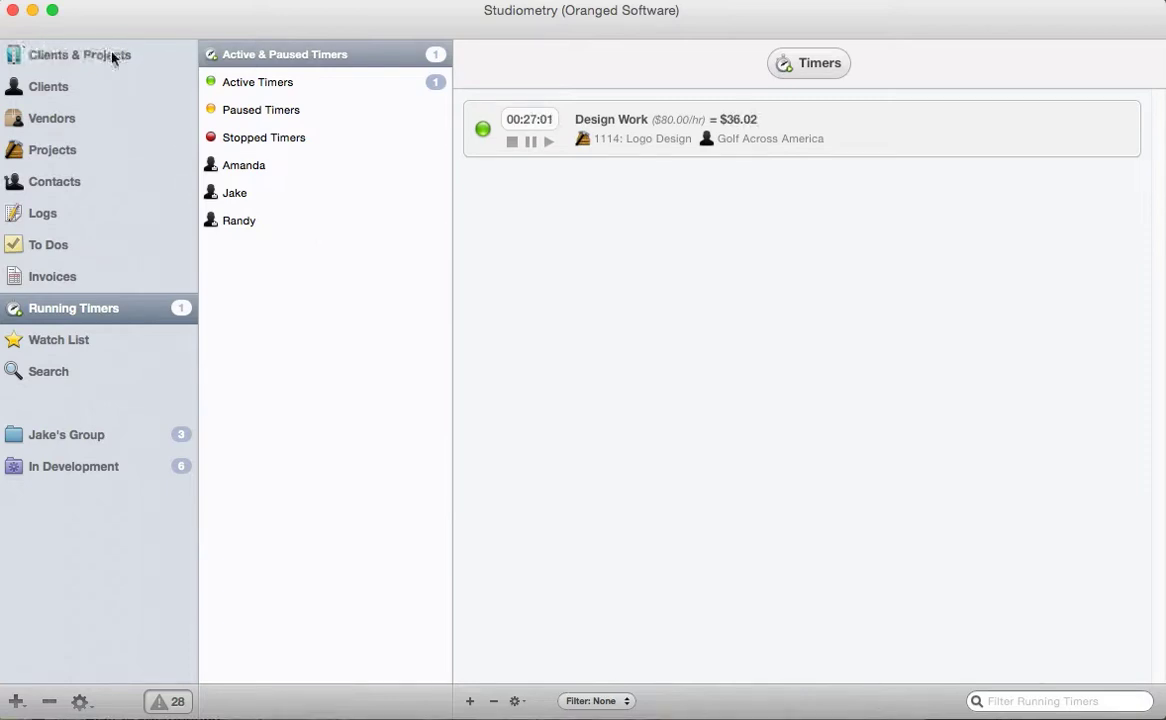
click(112, 56)
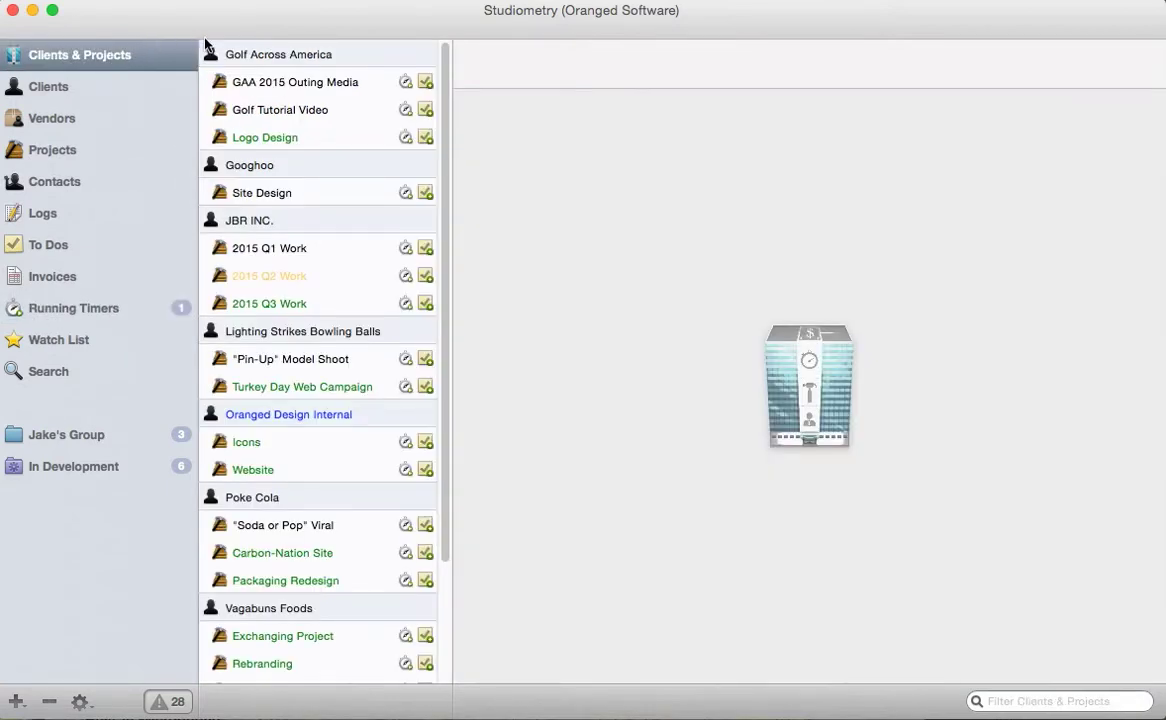
Open the Golf Across America client, review its overview from projects down to specs, and check its editable client info.
click(298, 54)
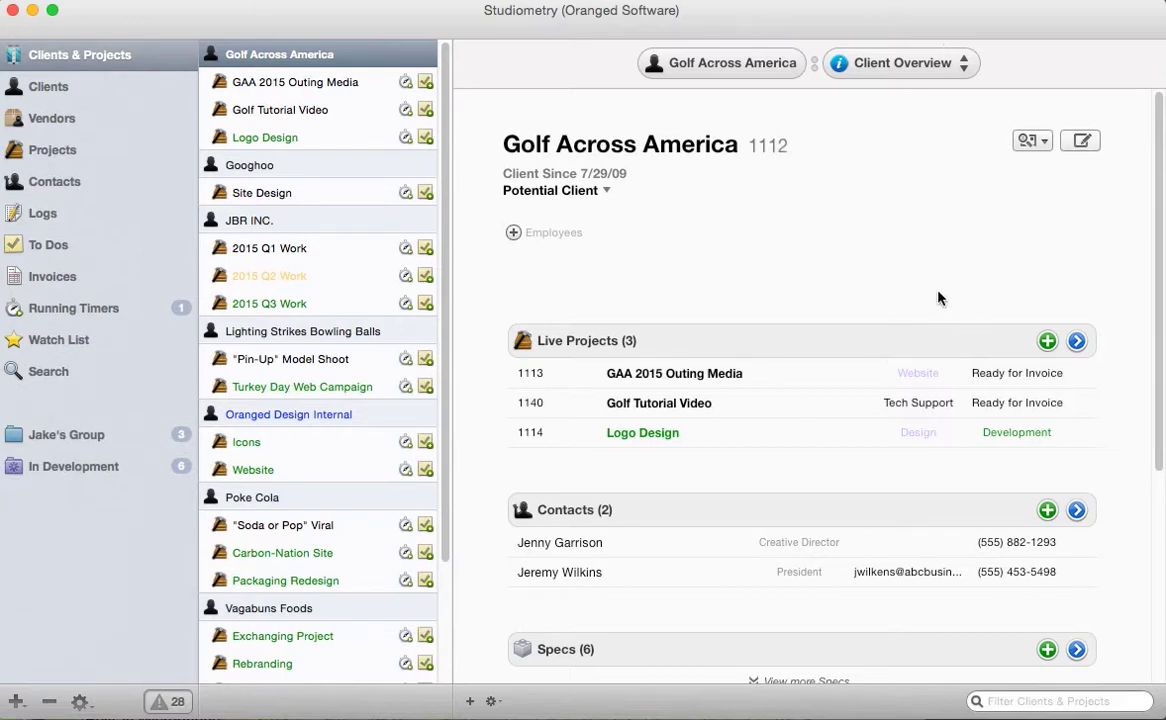
scroll(938, 297, down, 3)
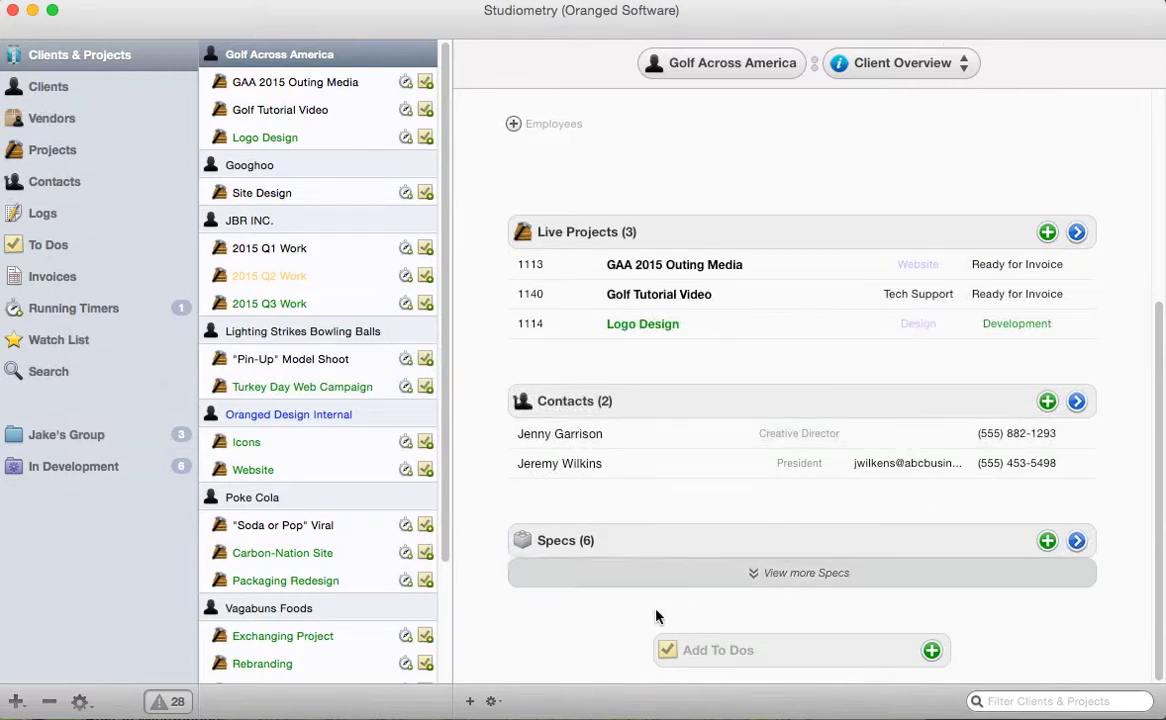
click(491, 701)
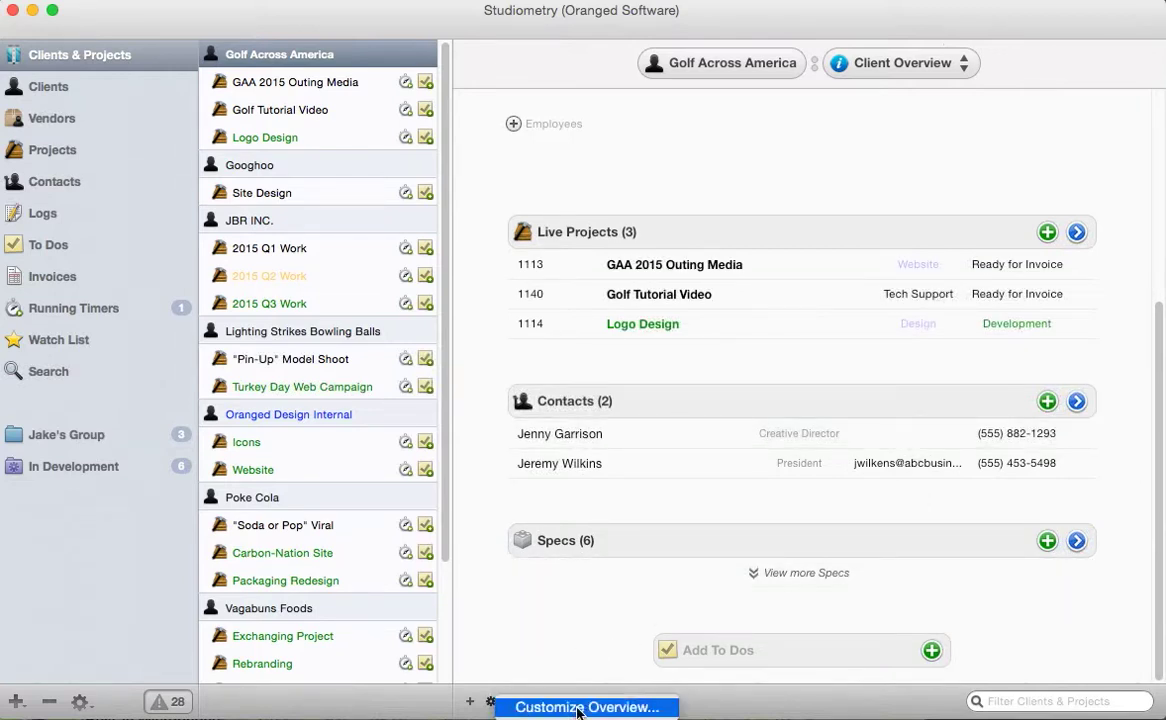
click(712, 707)
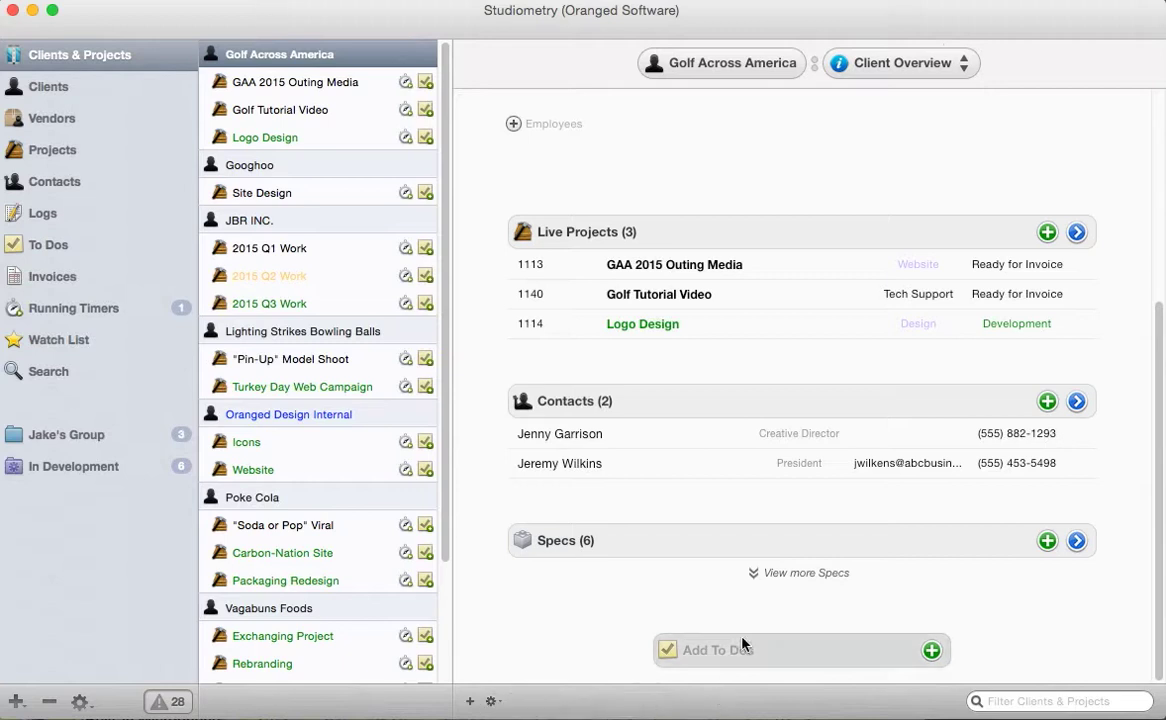
scroll(820, 565, up, 3)
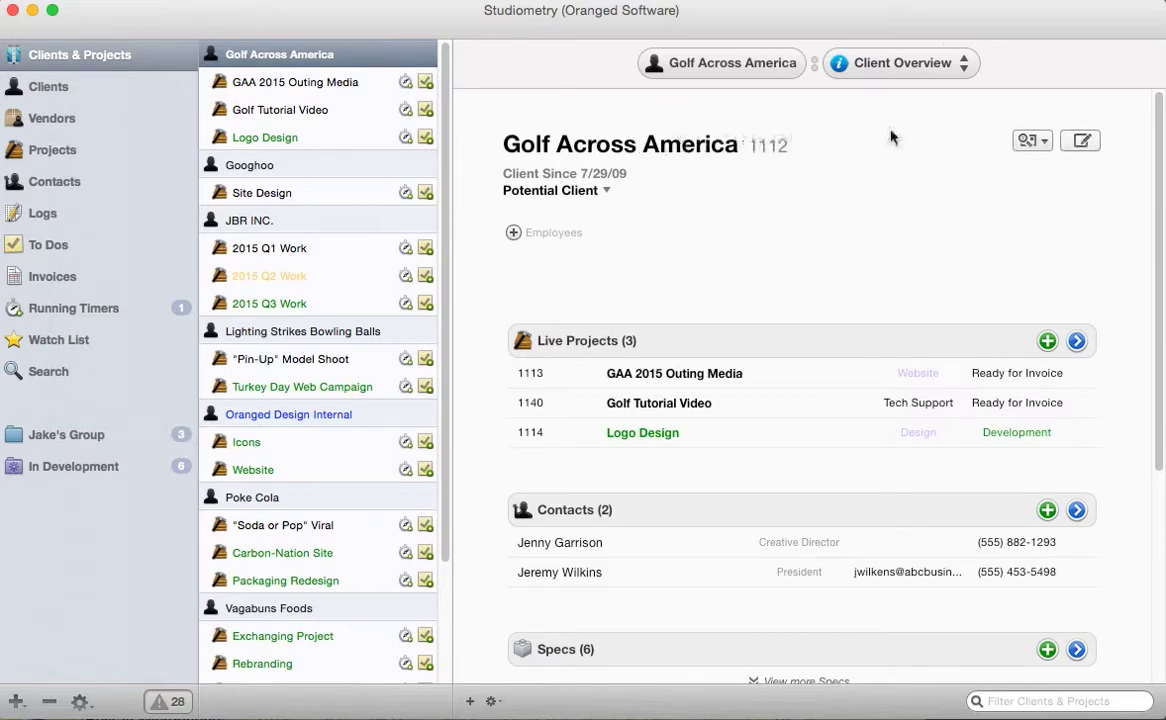
click(1080, 145)
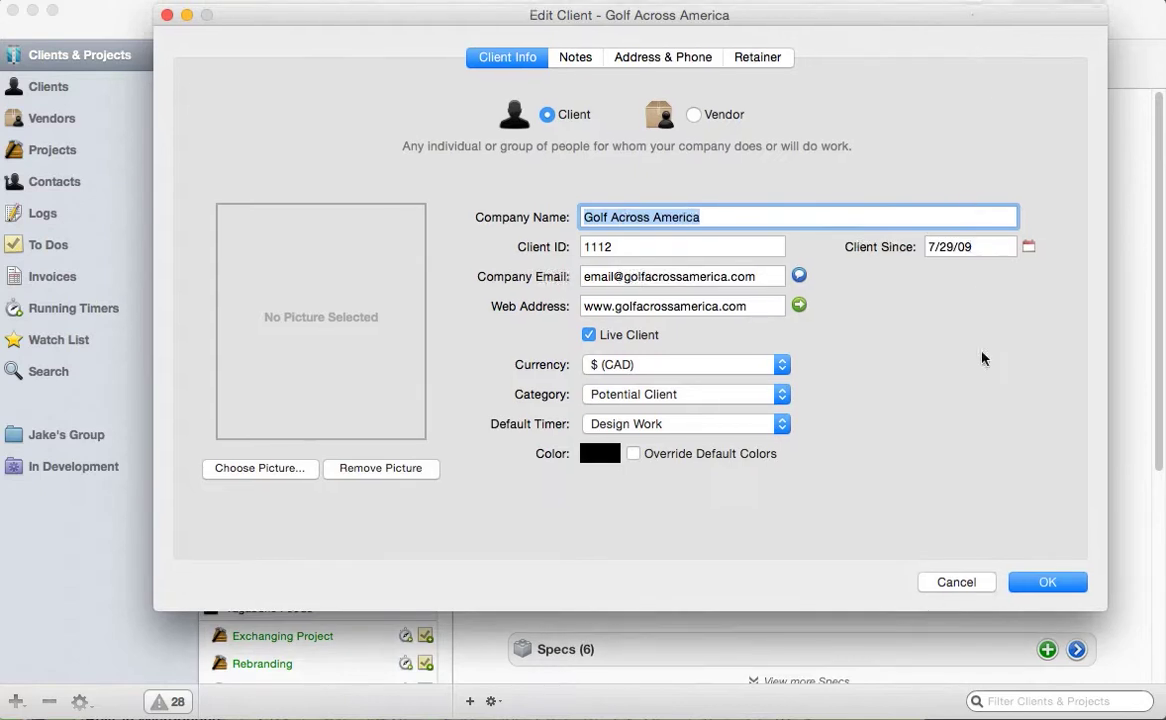
click(1036, 579)
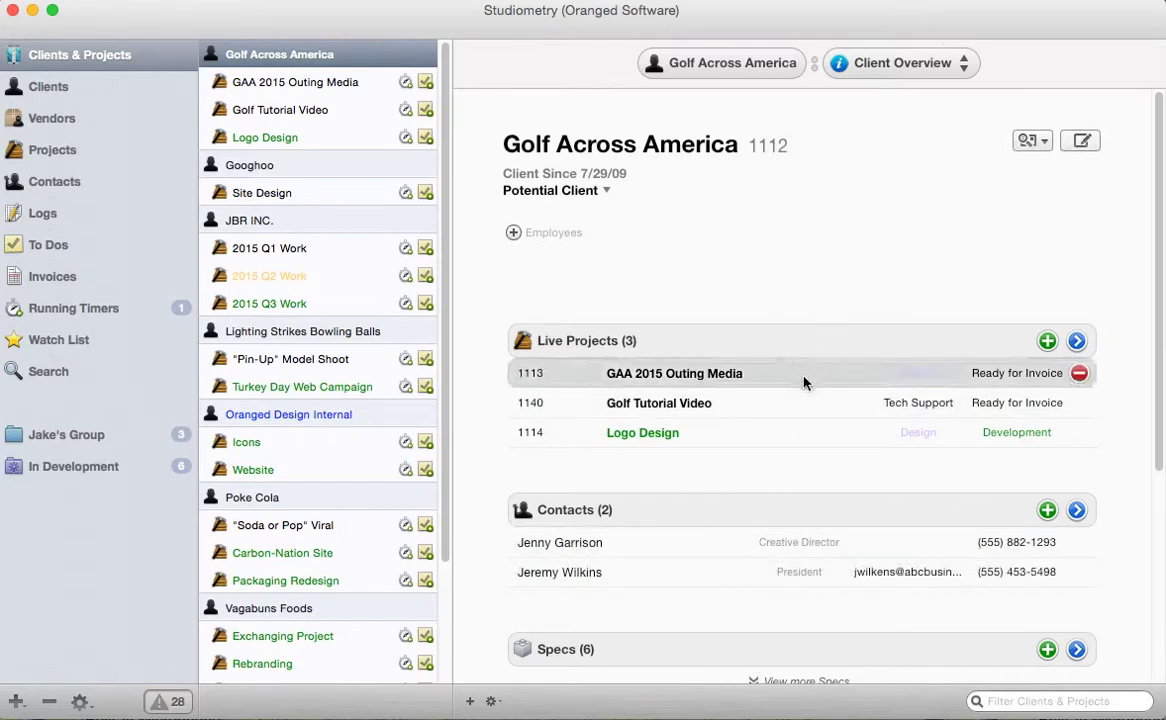
View the Logo Design project from the client's live projects, return to Golf Across America, and check the client's available sections.
click(790, 441)
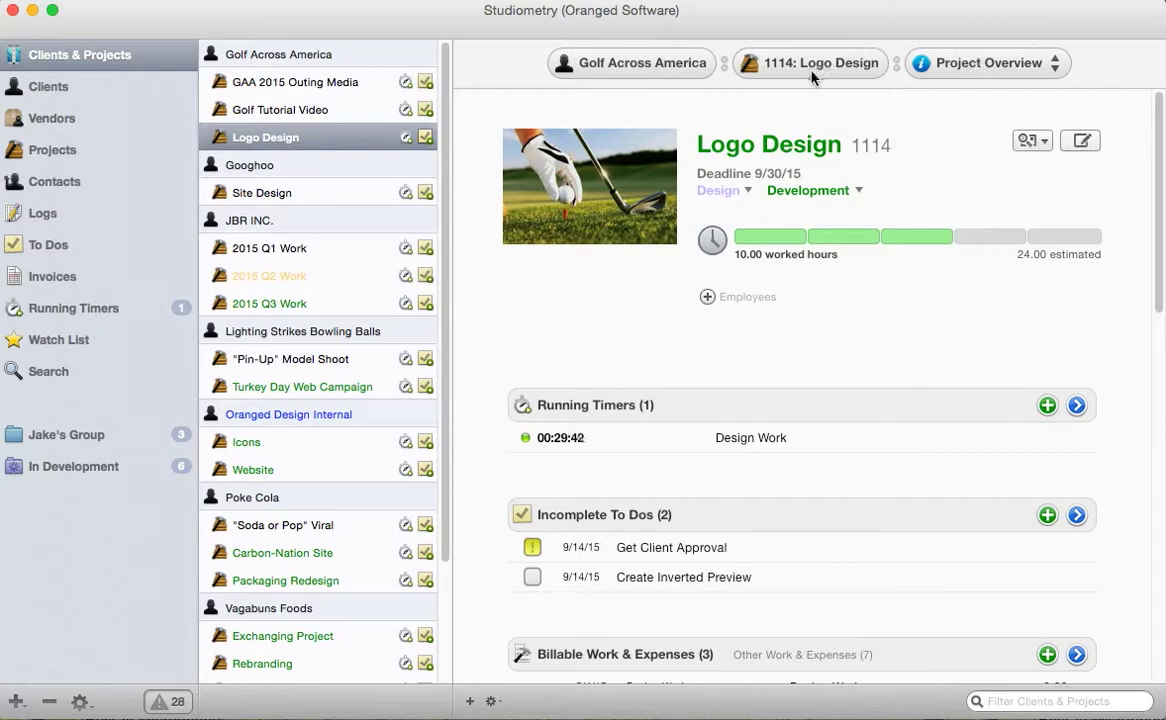
click(602, 66)
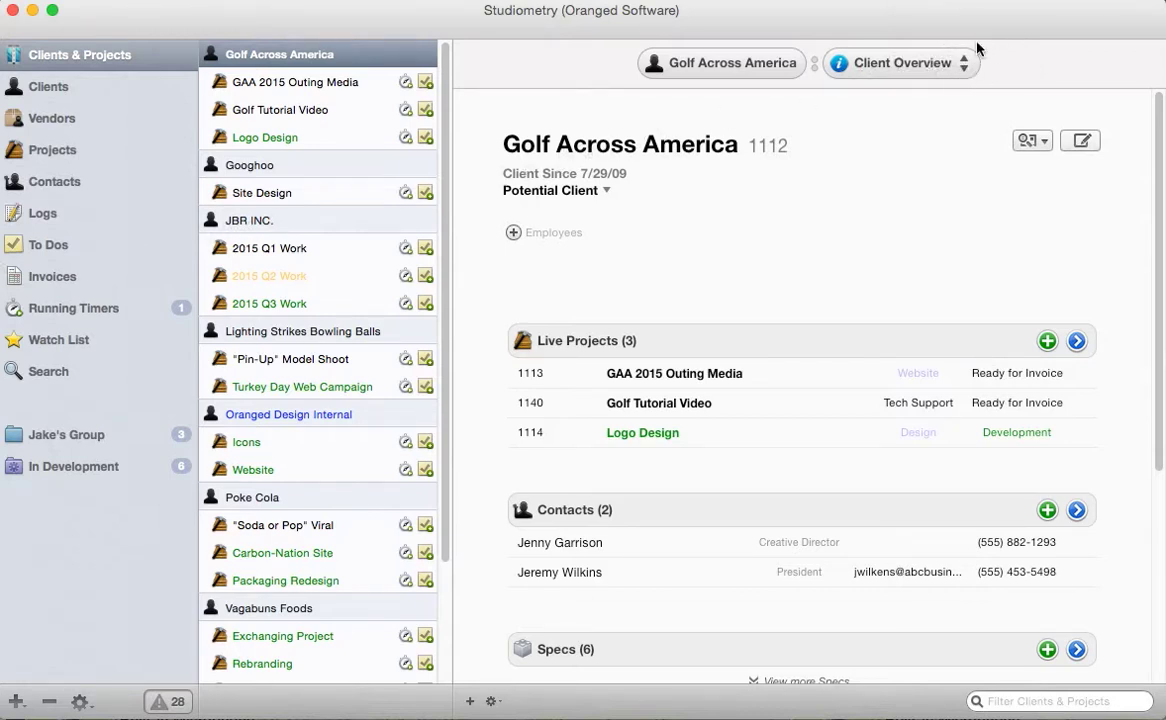
click(960, 63)
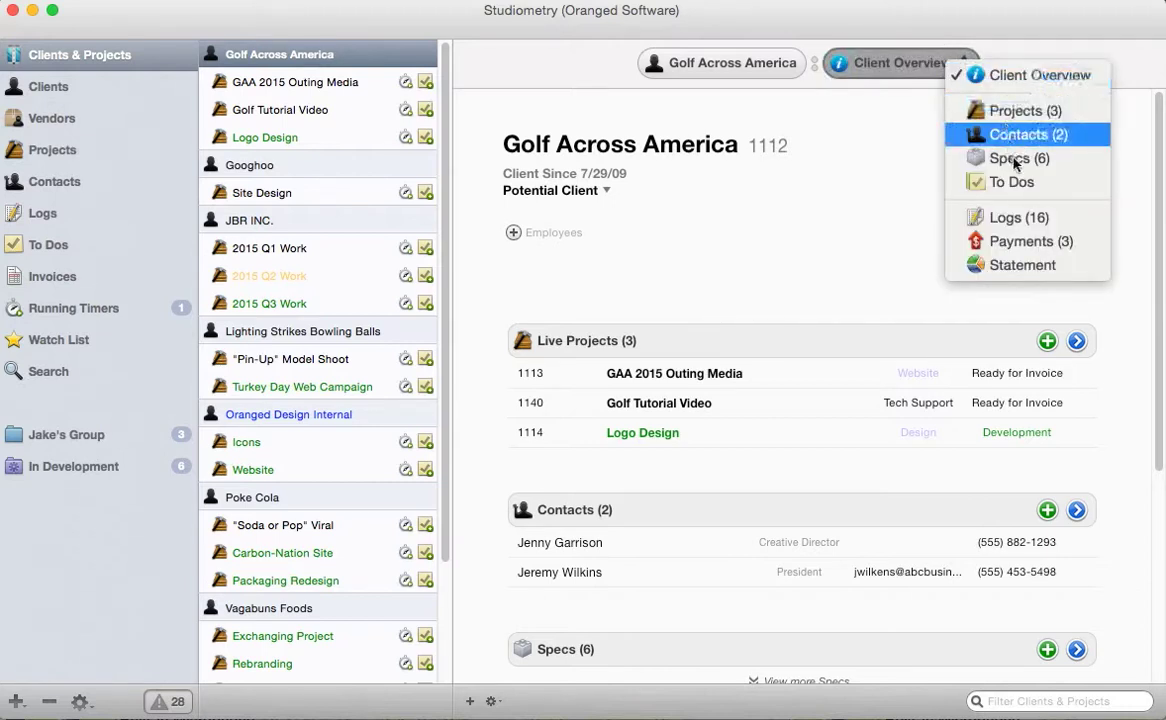
click(883, 237)
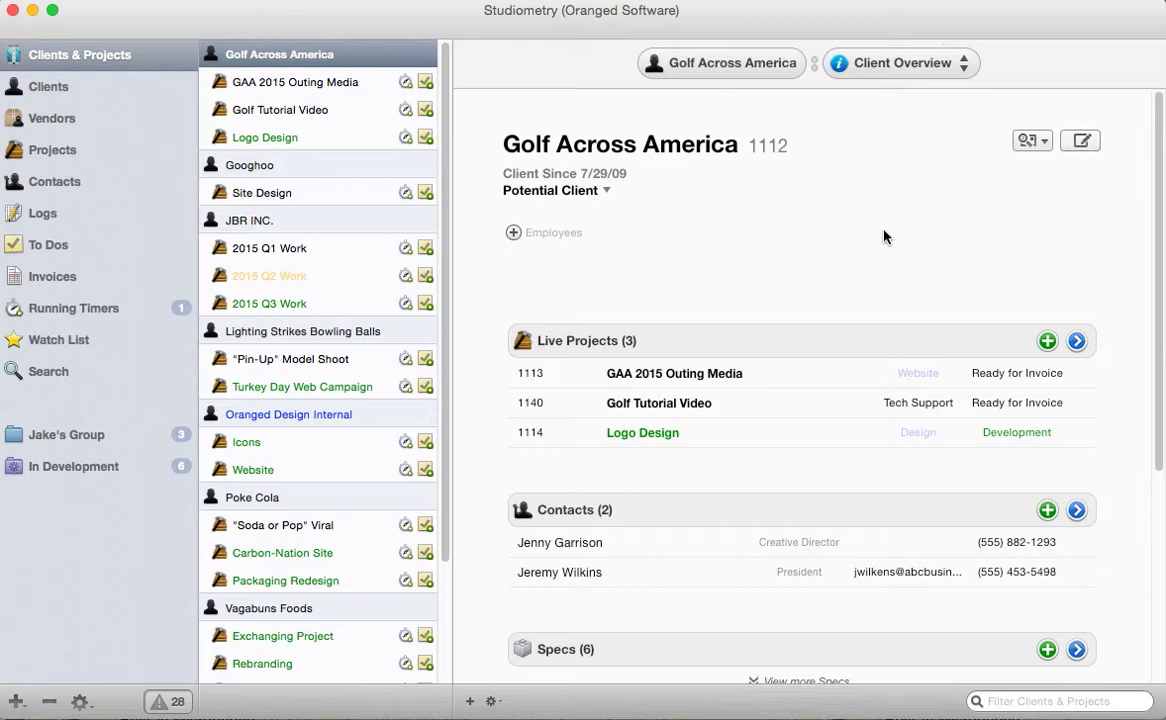
View the full contacts list of Golf Across America and return to the client overview.
click(808, 521)
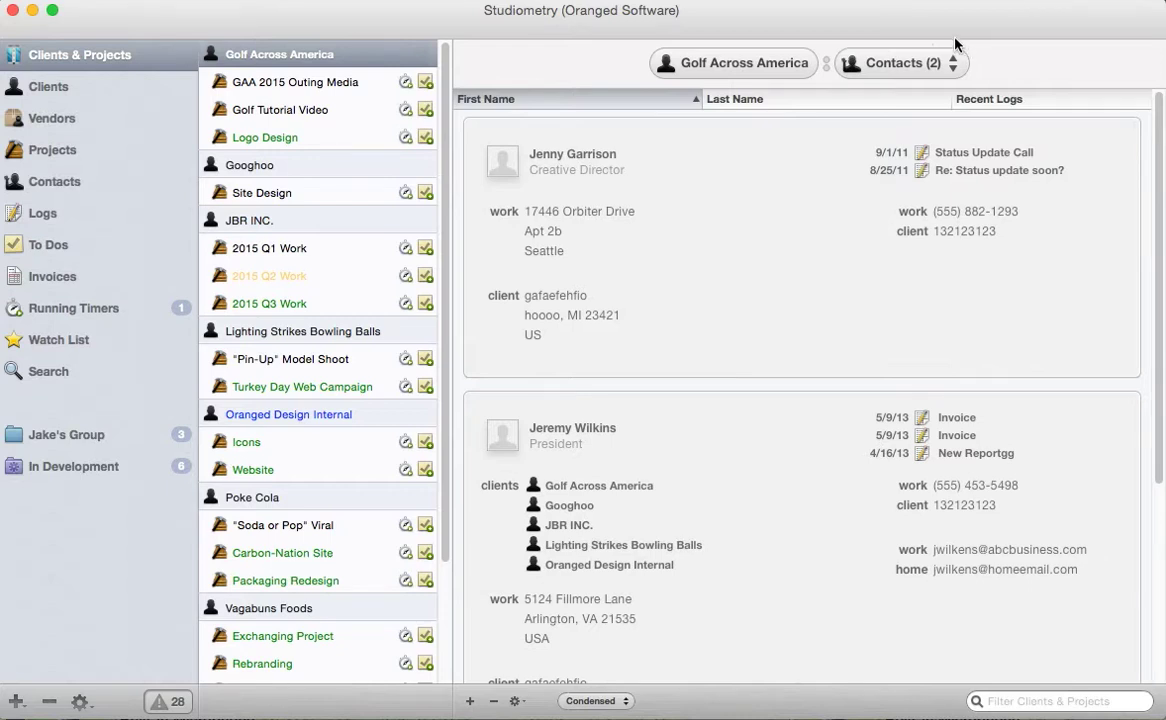
click(940, 62)
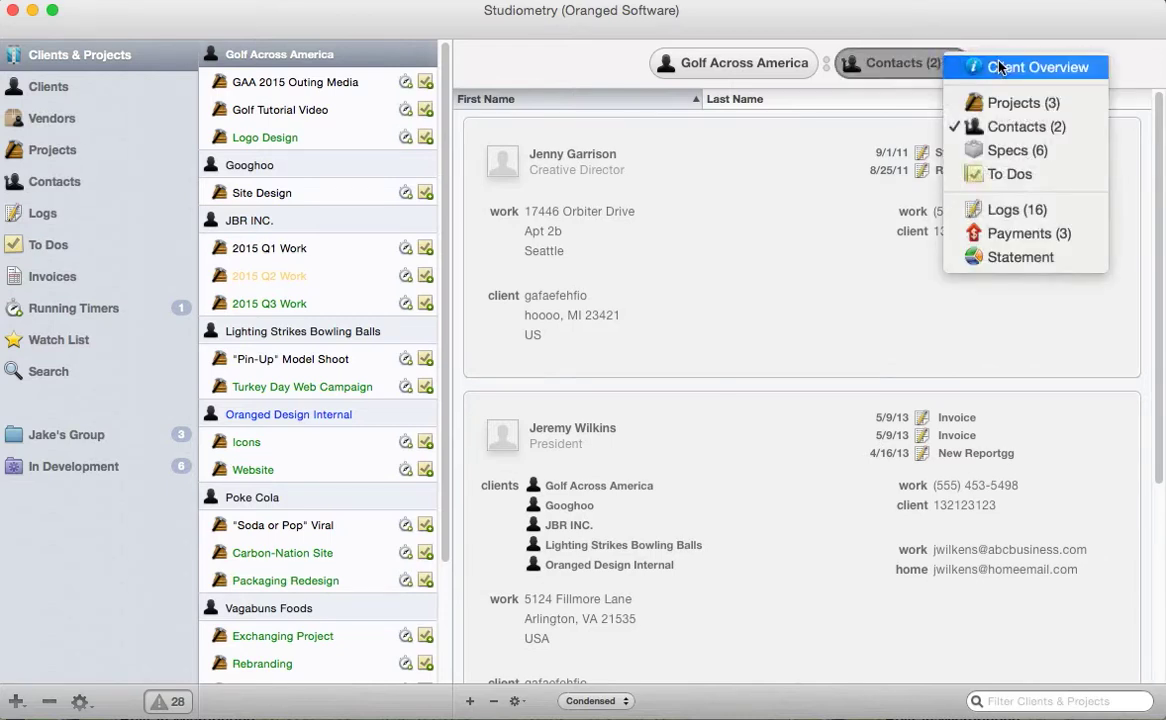
click(918, 73)
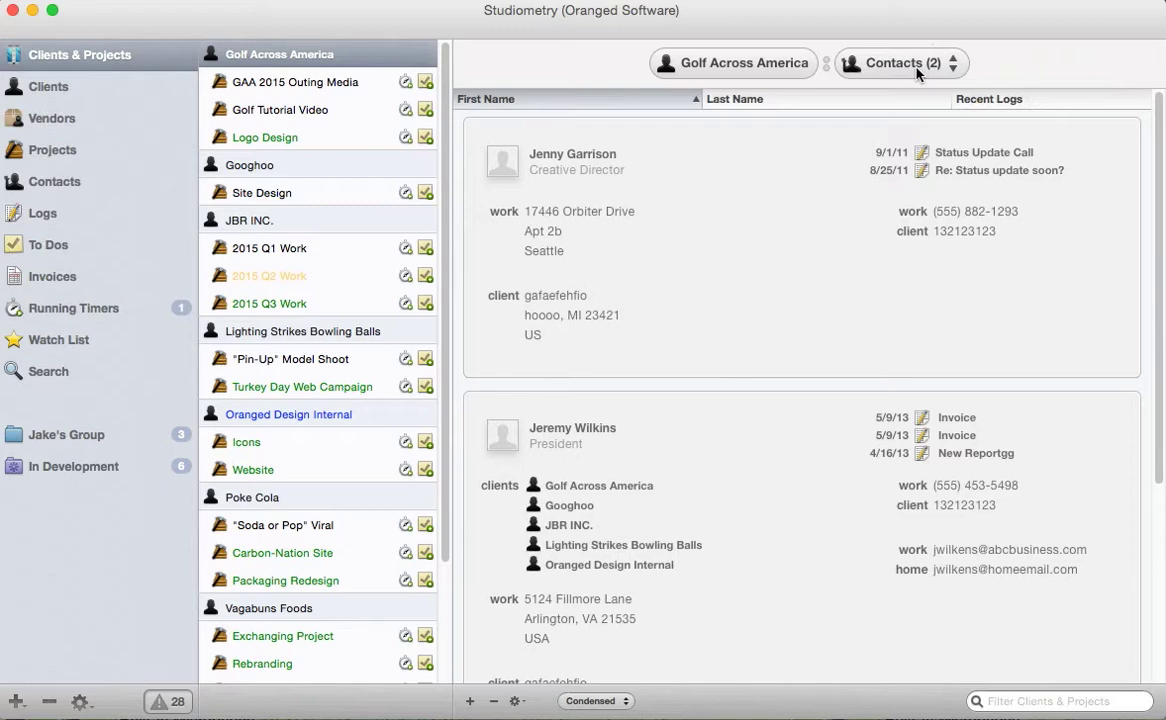
click(722, 75)
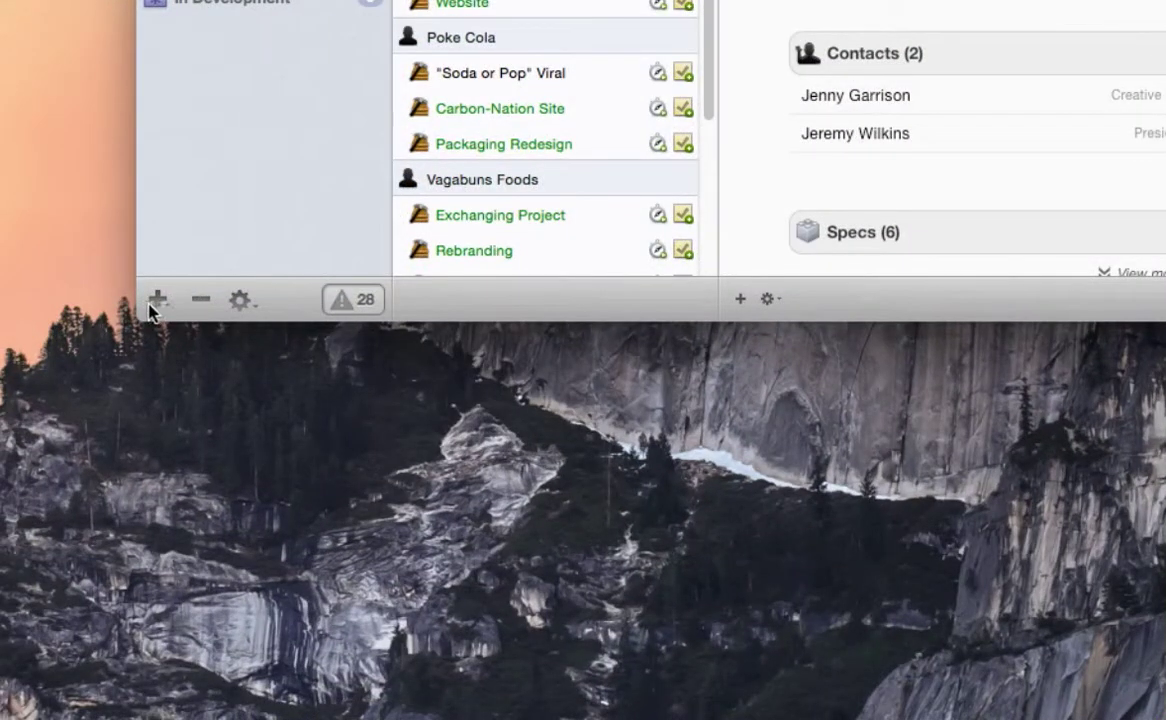
Create a new project named Tutorial Project attached to the client Golf Across America.
click(157, 300)
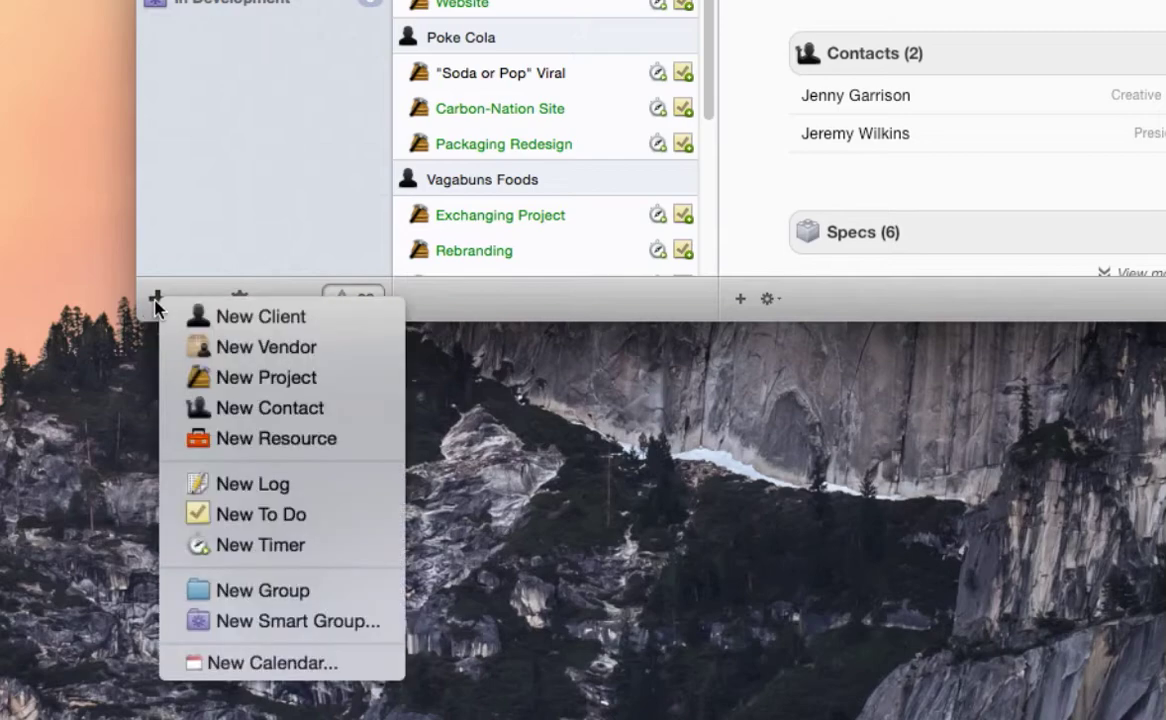
click(248, 378)
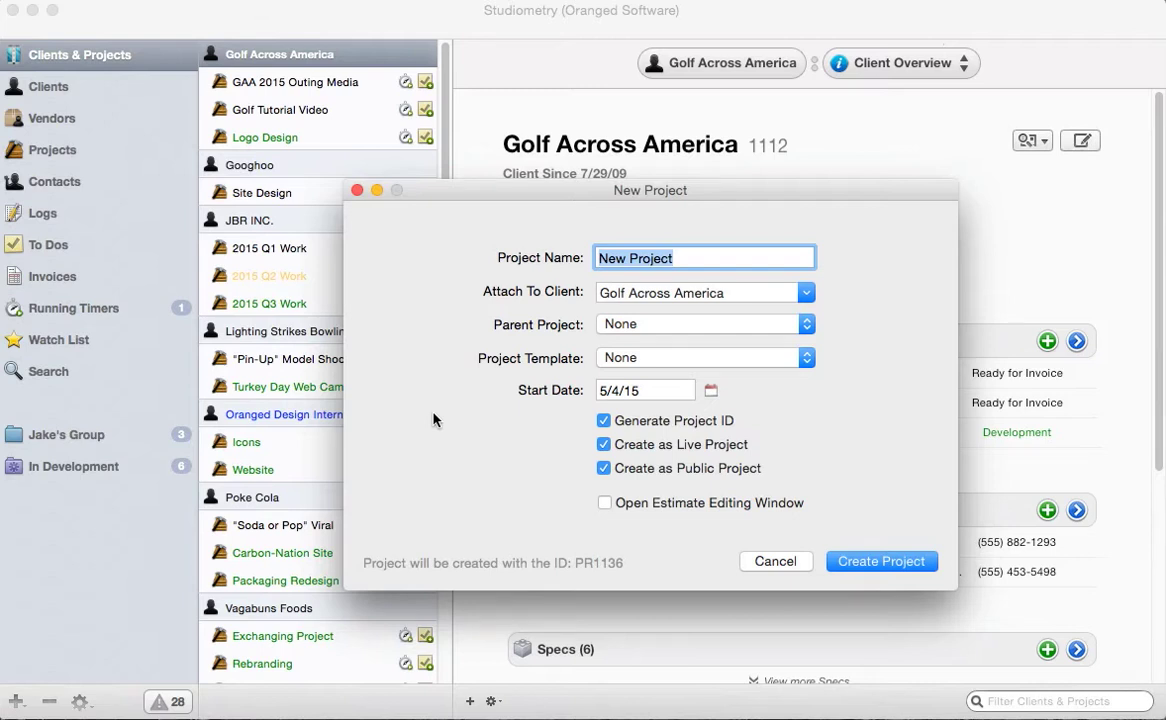
text(Tut)
key(BackSpace)
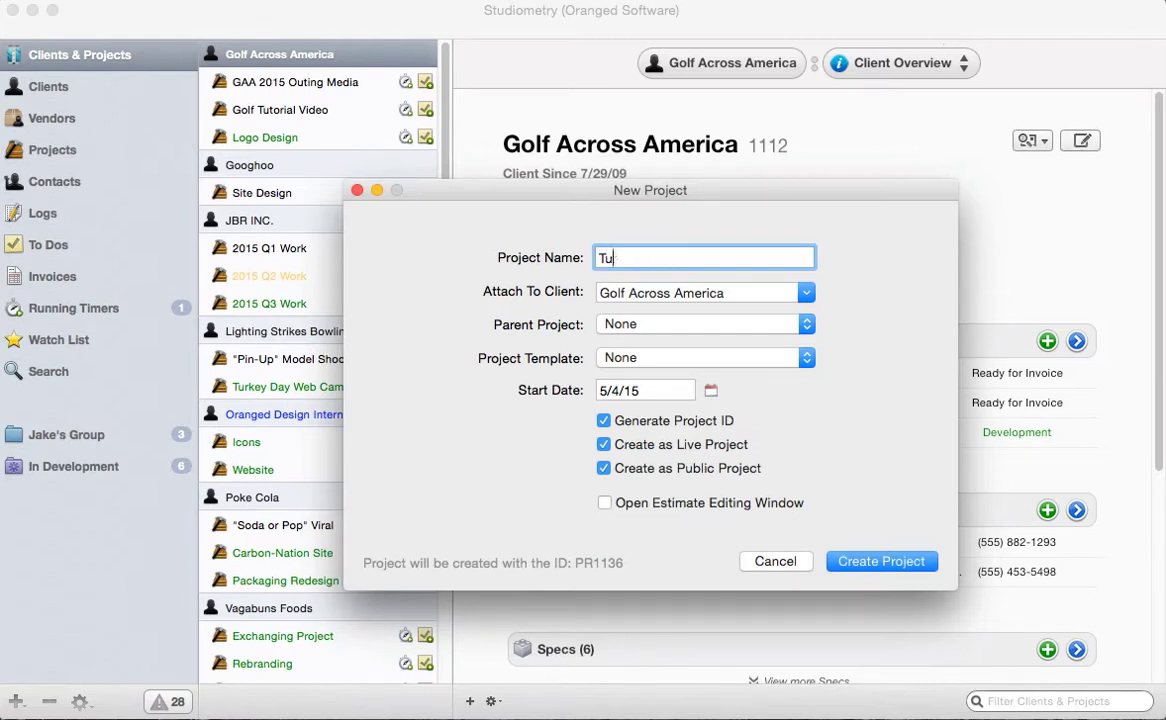
text(torial Project)
click(860, 562)
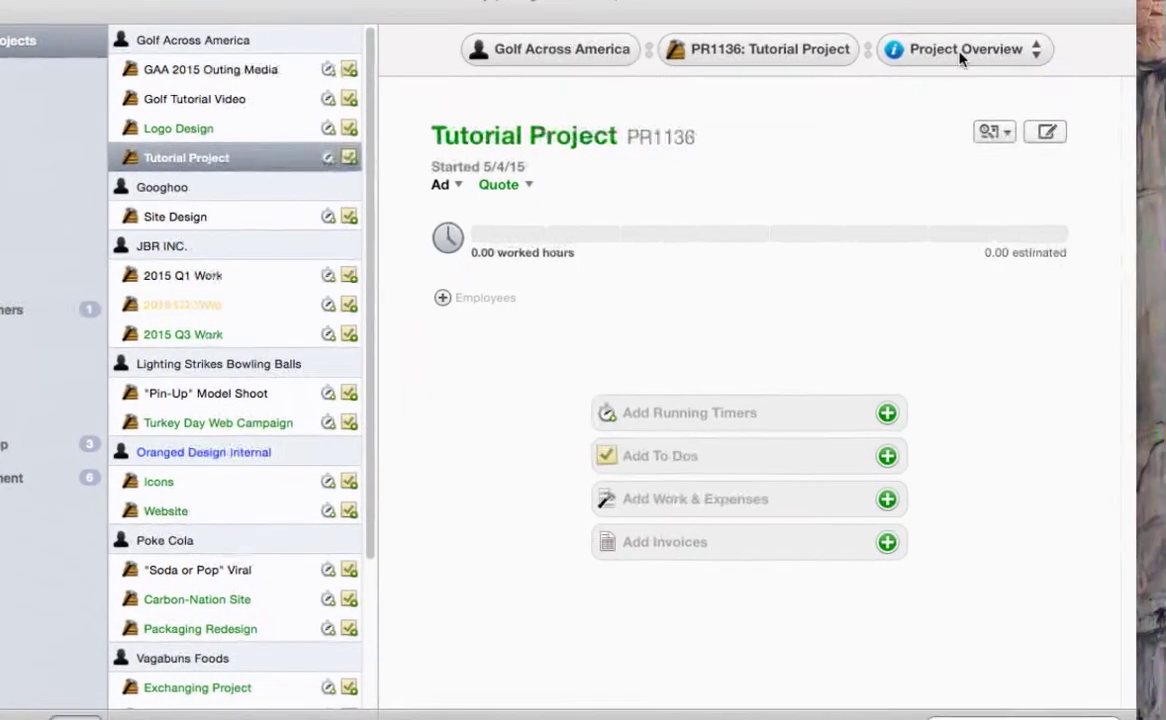
click(998, 62)
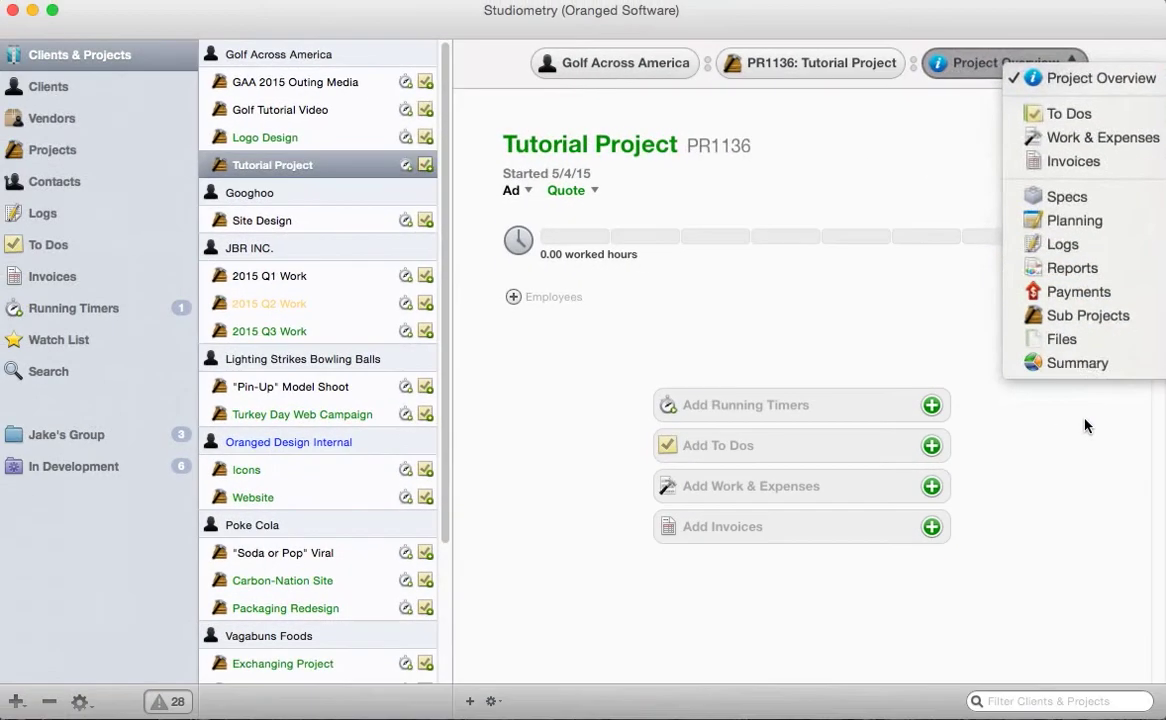
click(1084, 425)
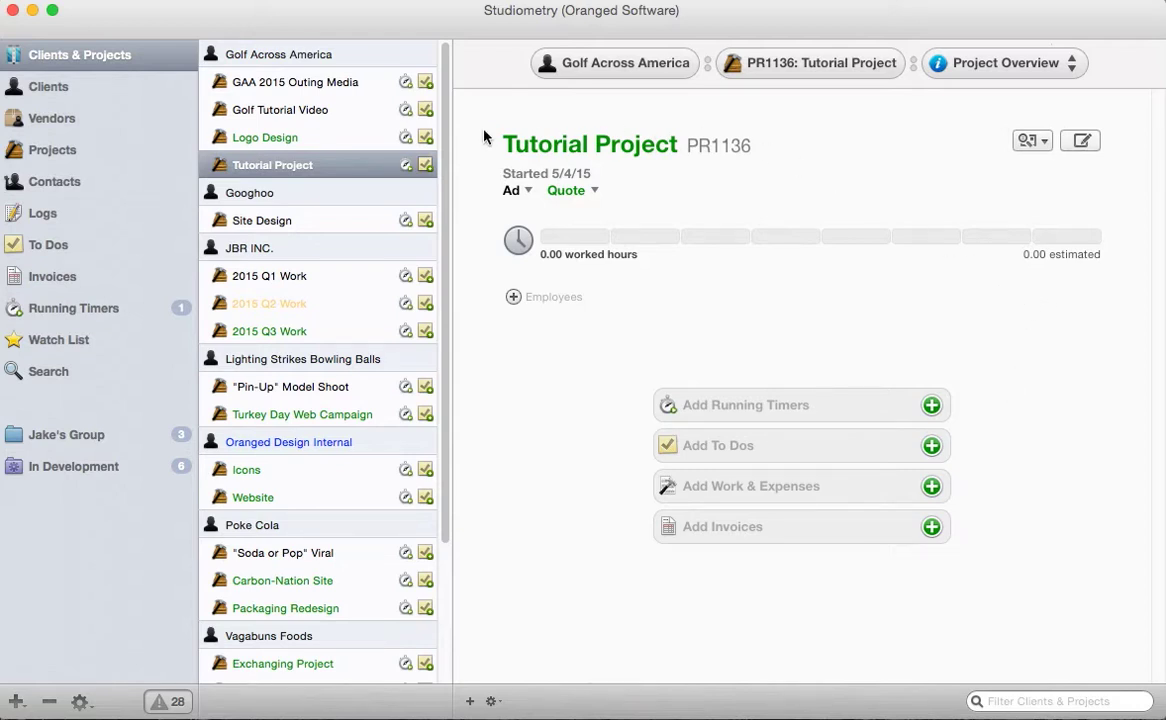
Start a timer for Tutorial Project and open the project's work and expenses list.
click(405, 166)
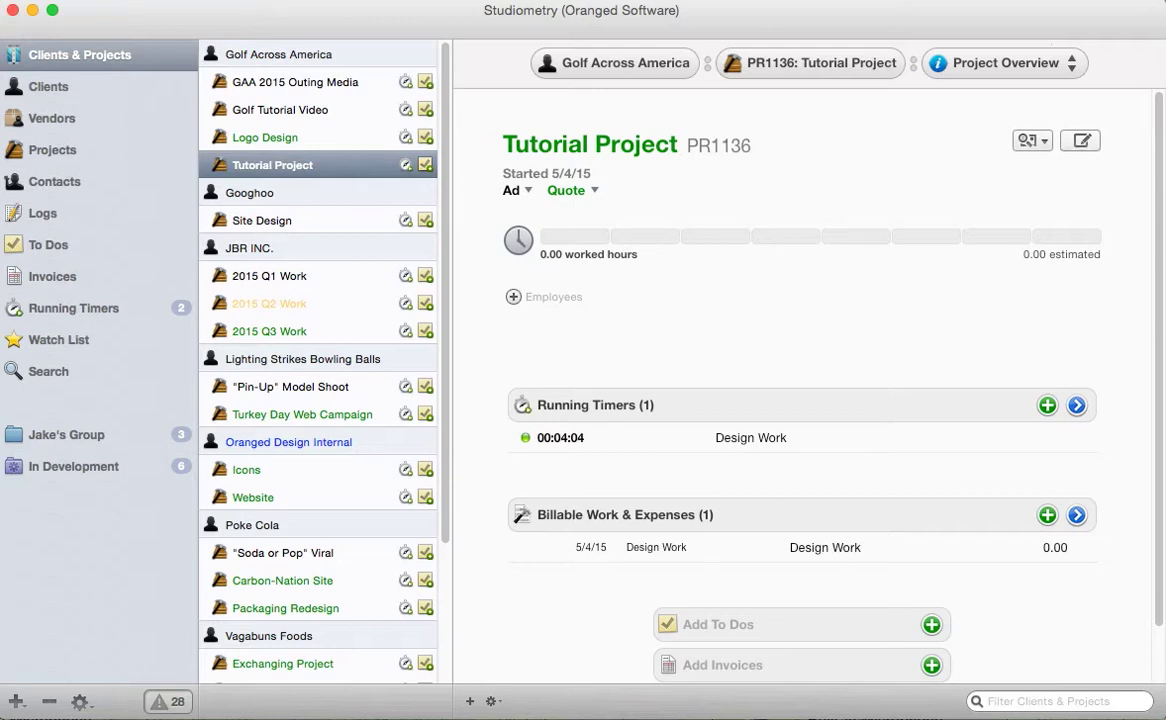
click(1027, 72)
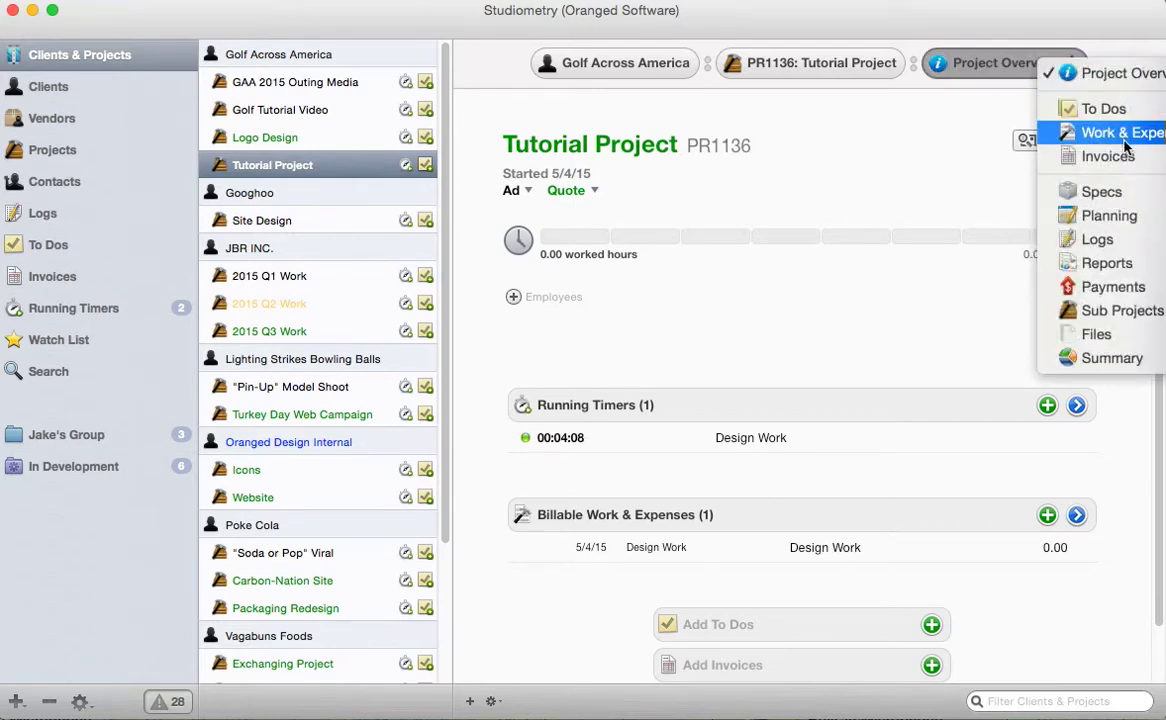
click(905, 152)
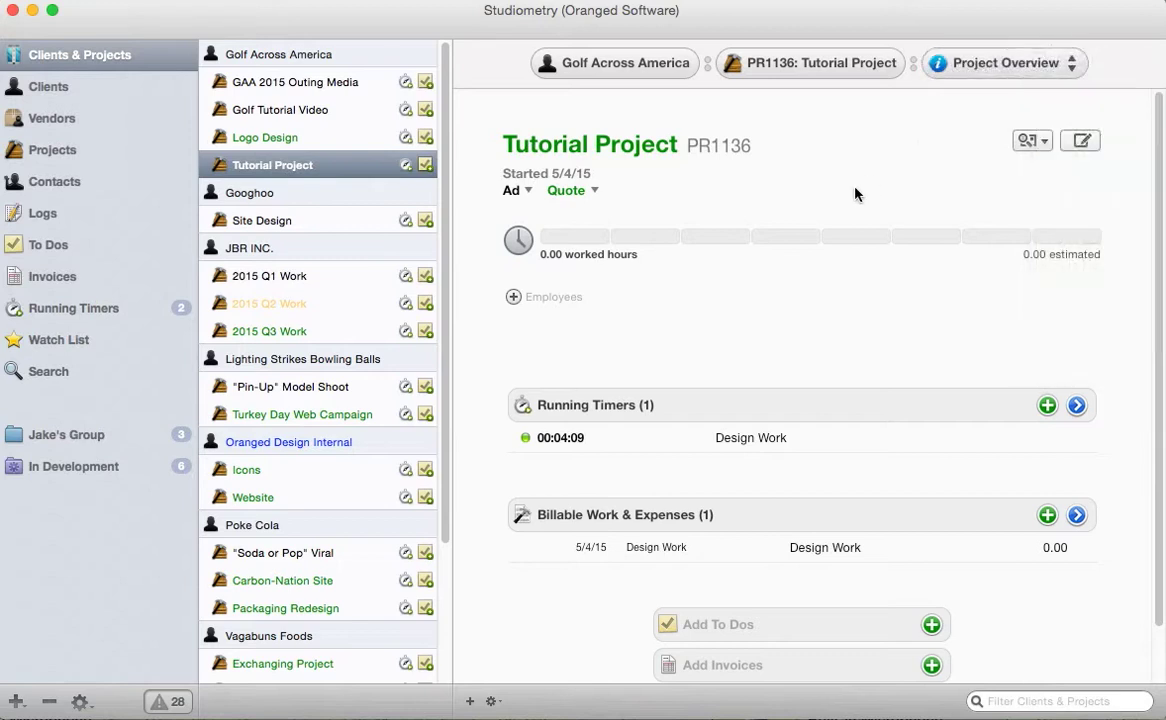
click(722, 516)
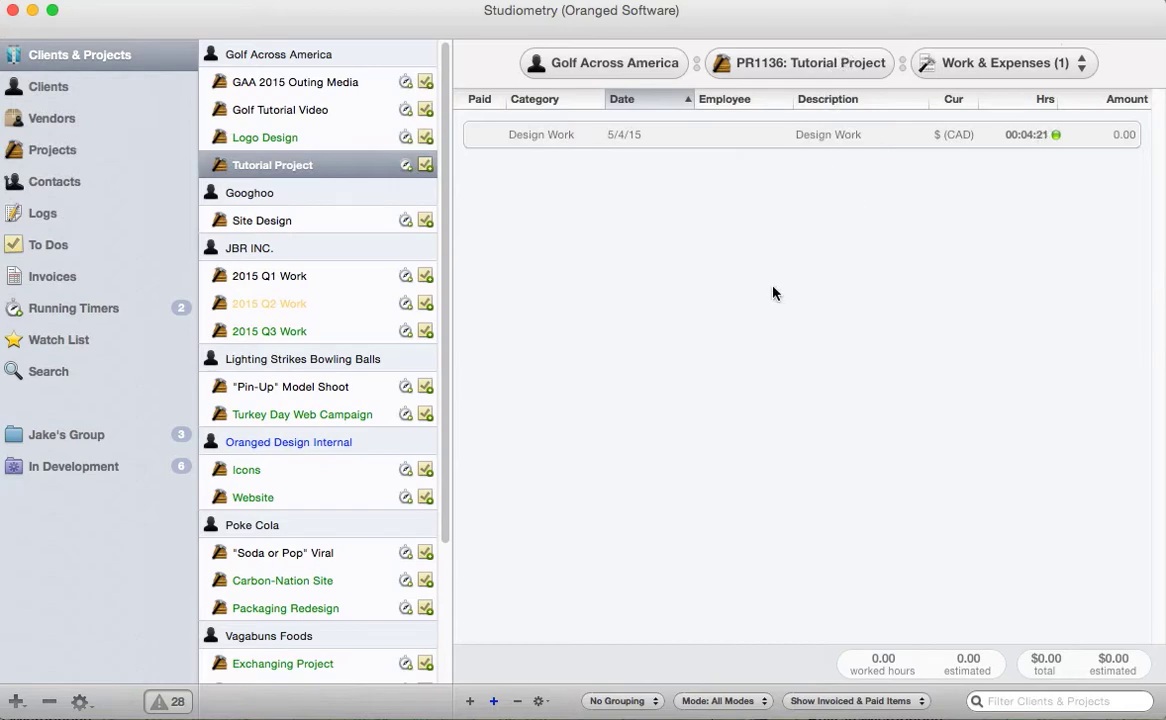
Add a billable expense to Tutorial Project with the description Processing Fees and an amount of 400 USD.
click(470, 701)
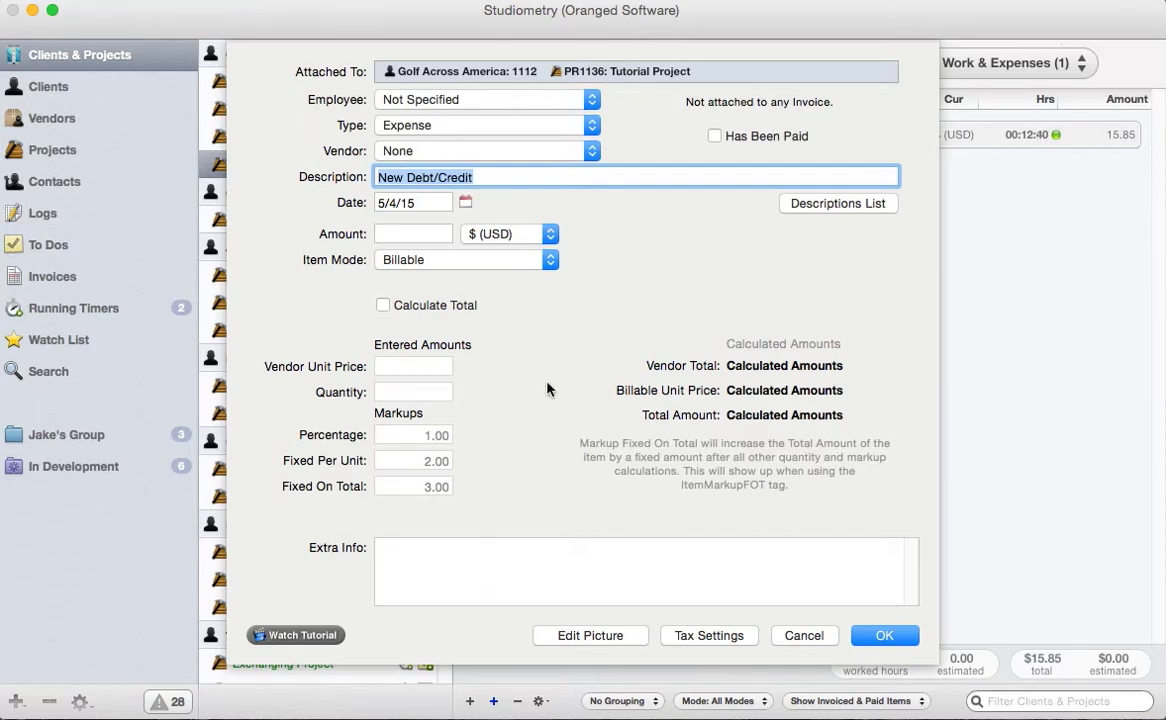
text(Proce)
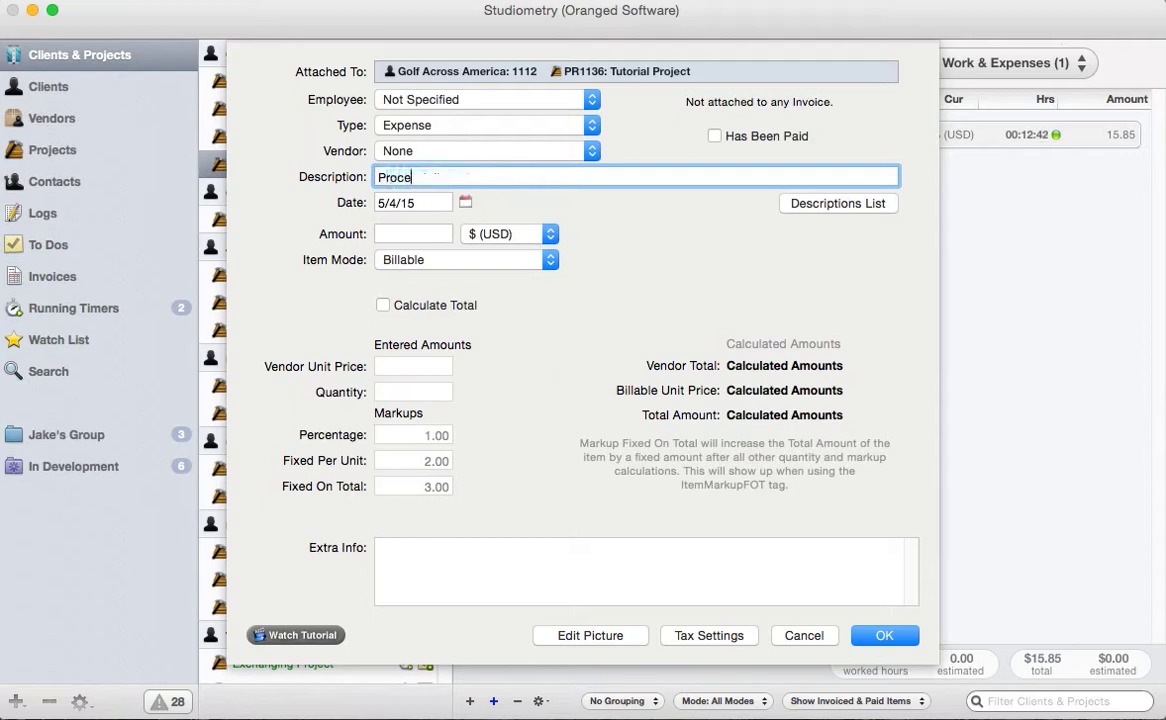
text(ssing Fees)
key(Tab)
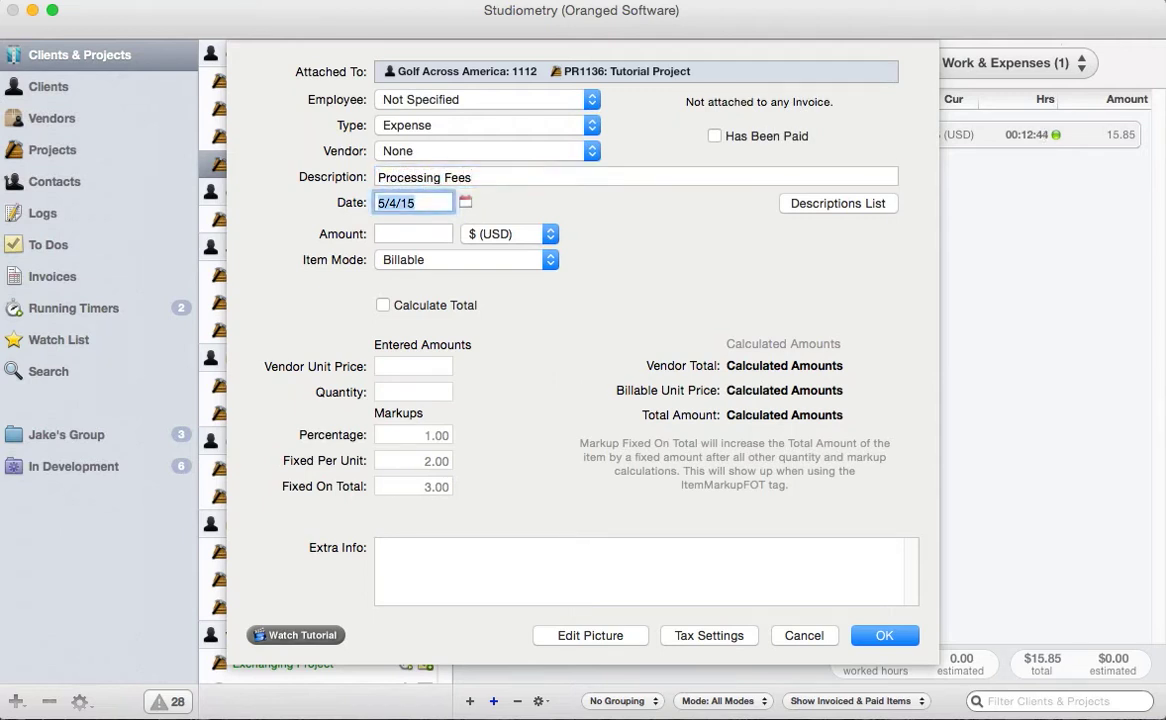
key(Tab)
text(400)
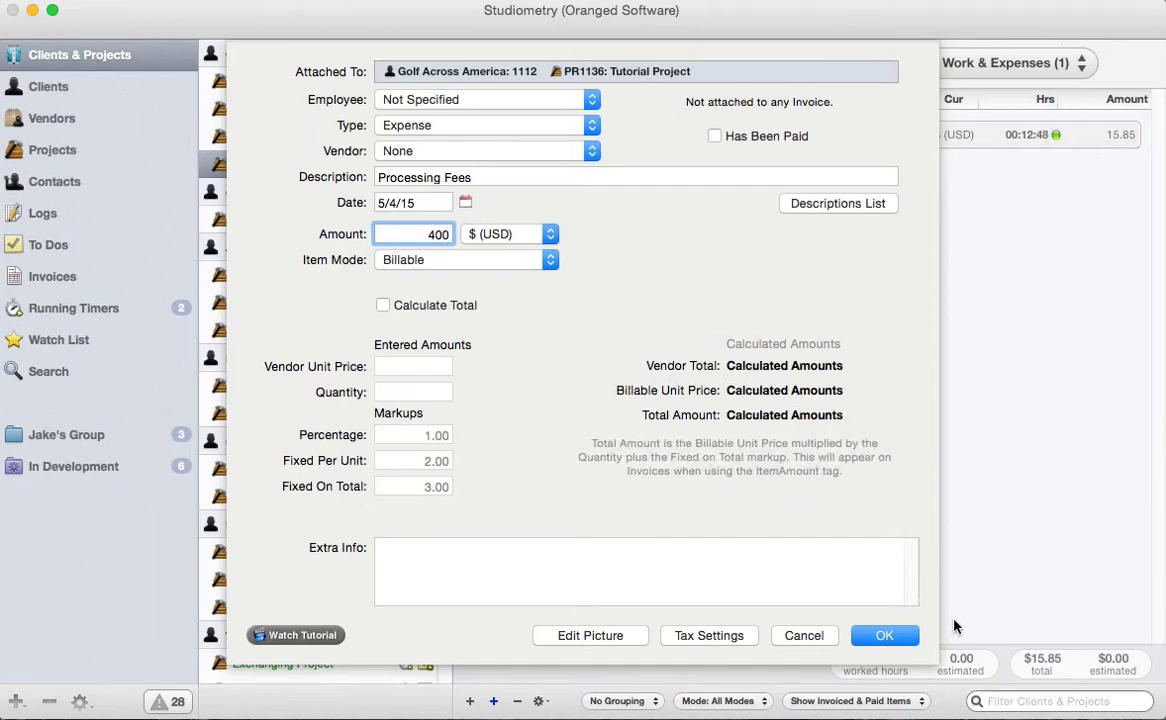
click(887, 637)
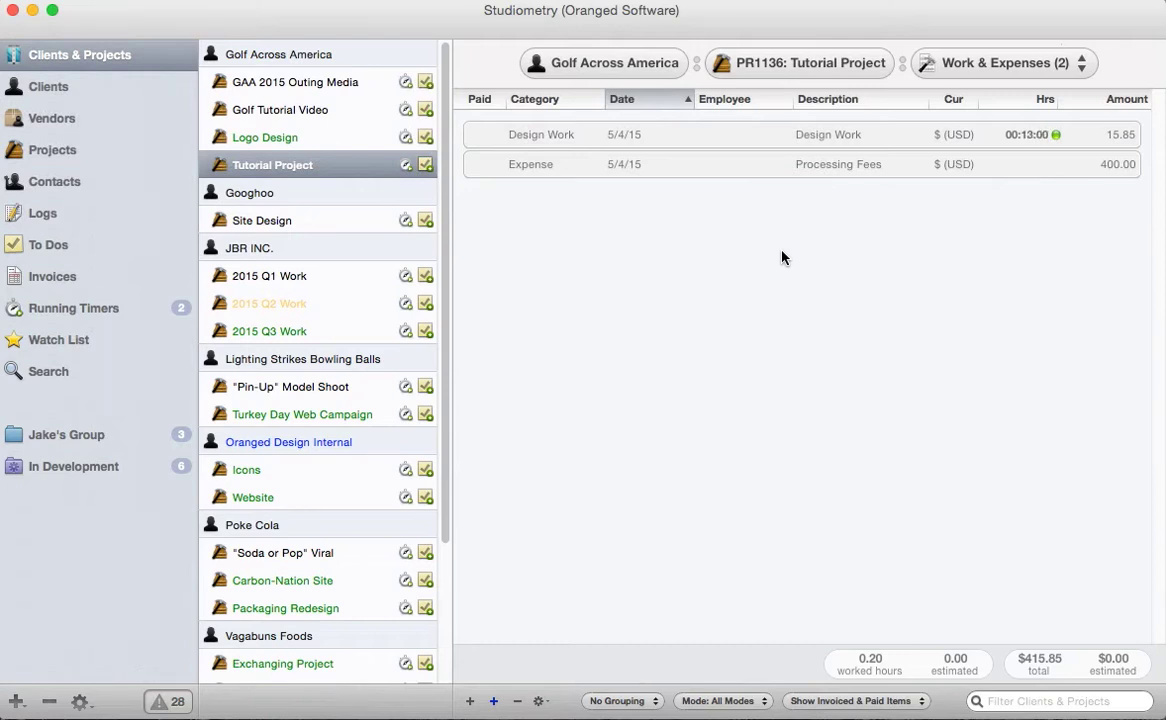
Stop the running Design Work timer in Tutorial Project's work and expenses list.
right_click(733, 143)
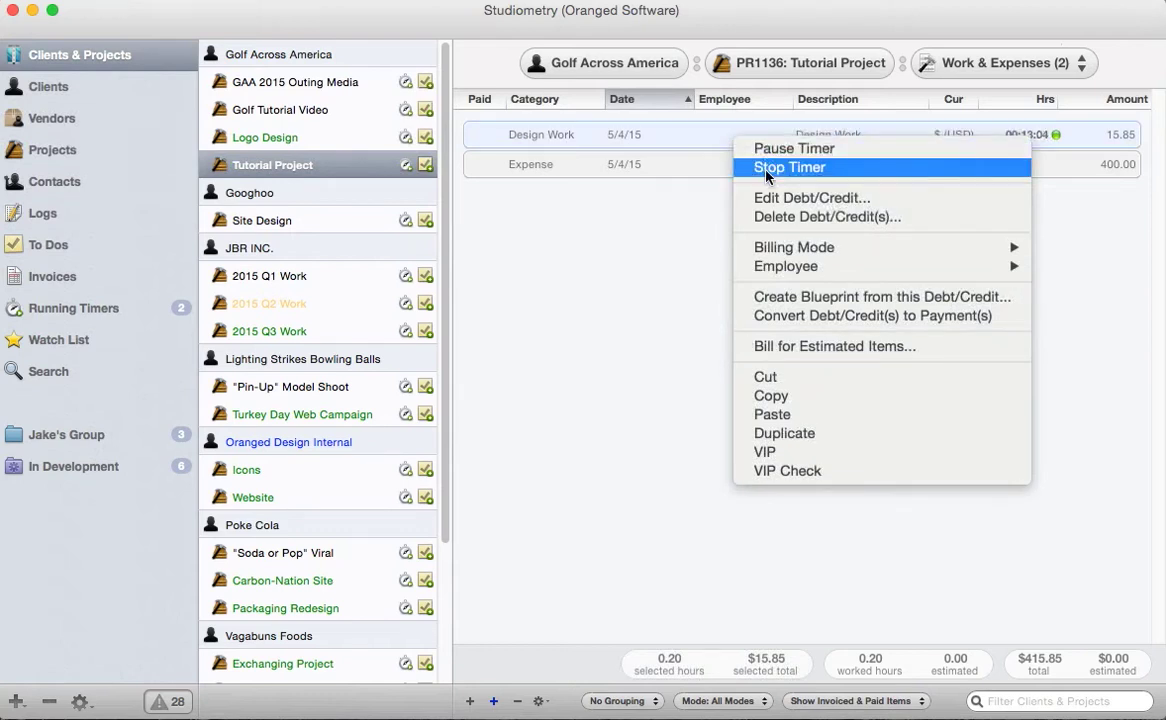
click(766, 168)
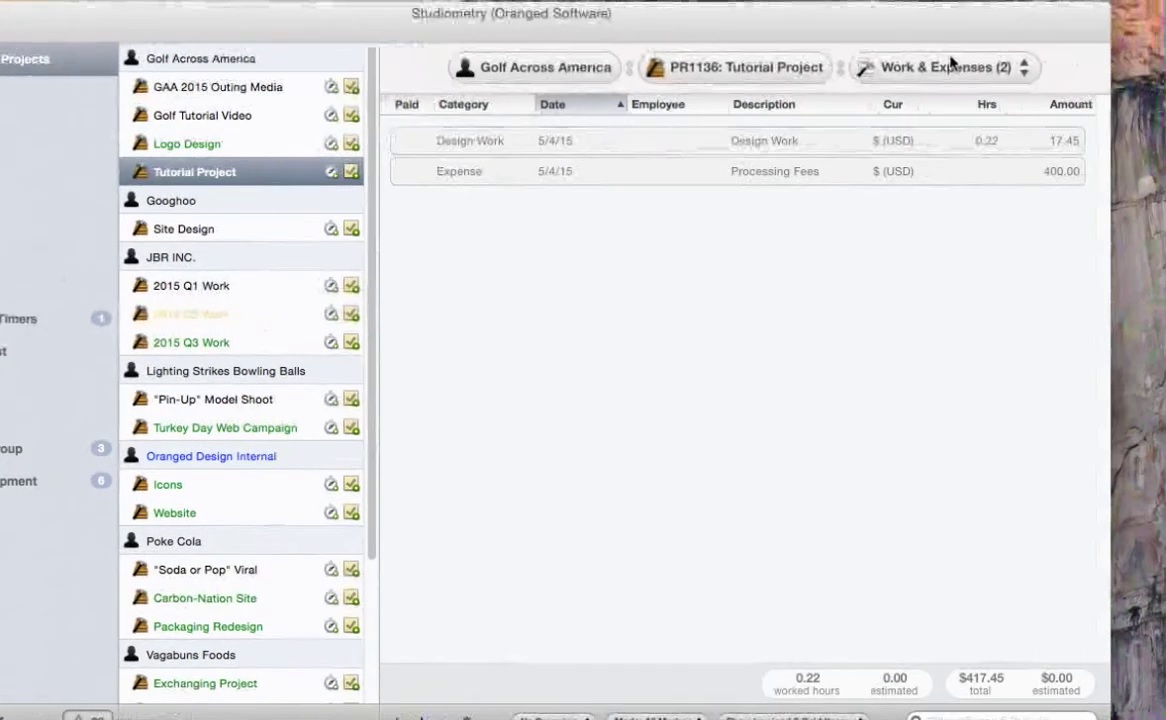
Open Tutorial Project's invoices and create a new invoice covering the Design Work and Processing Fees items.
click(1000, 62)
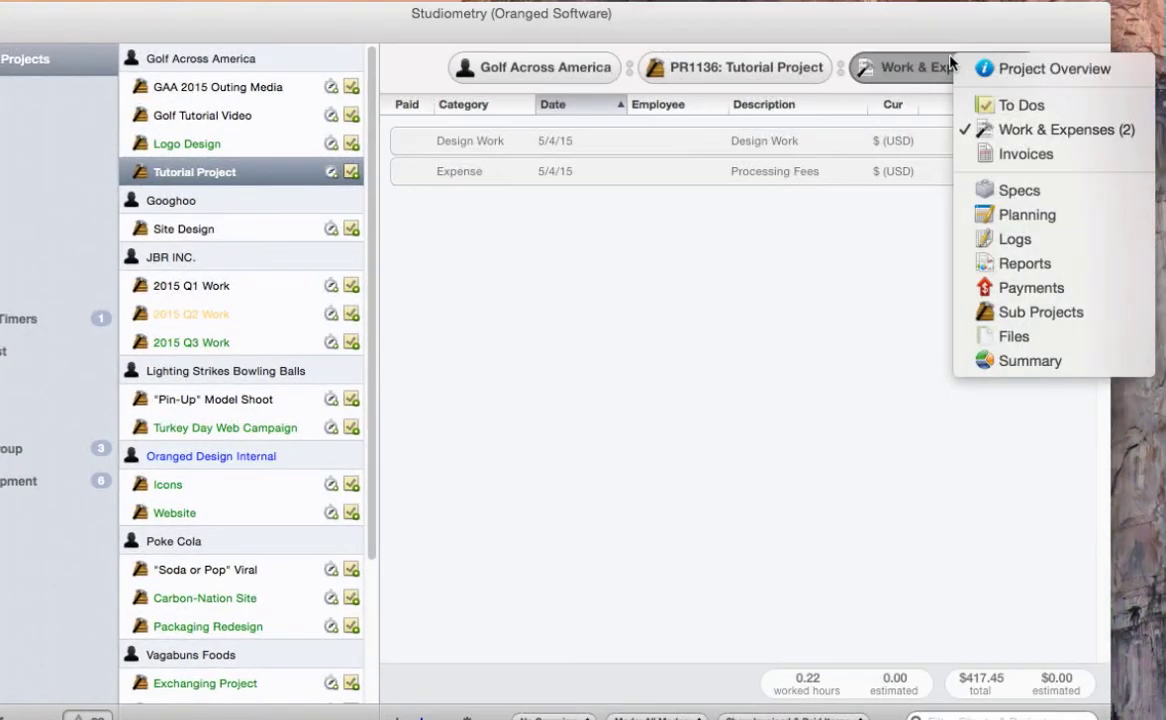
click(1012, 155)
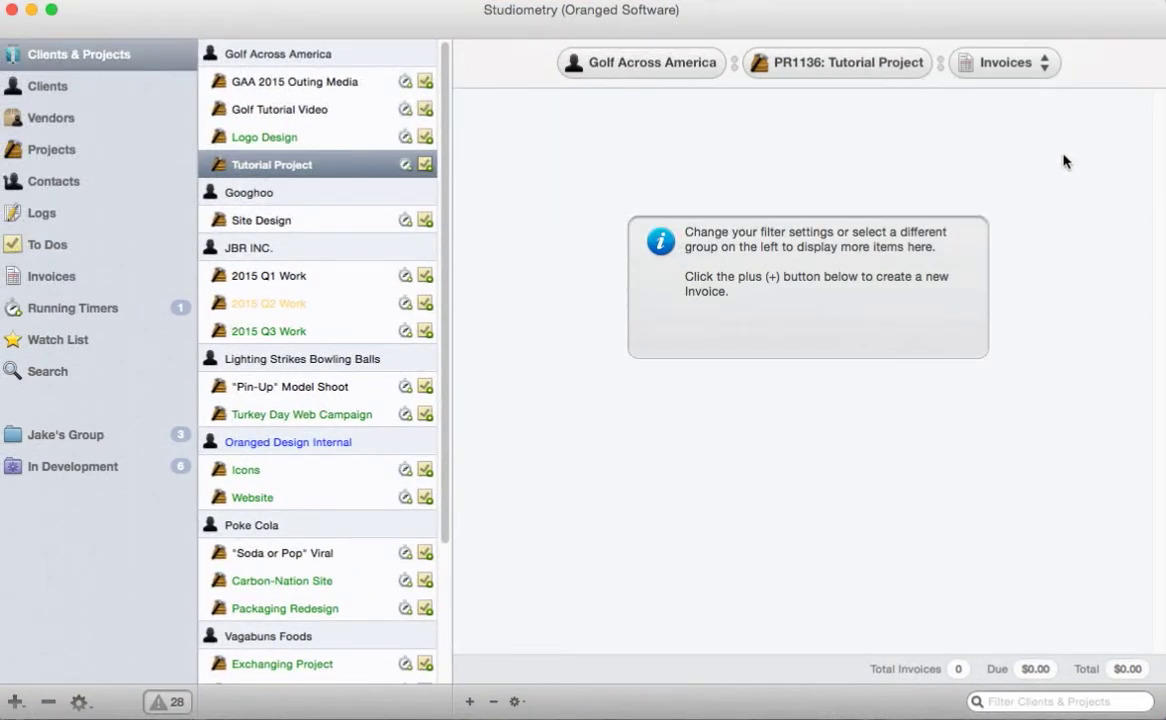
click(472, 702)
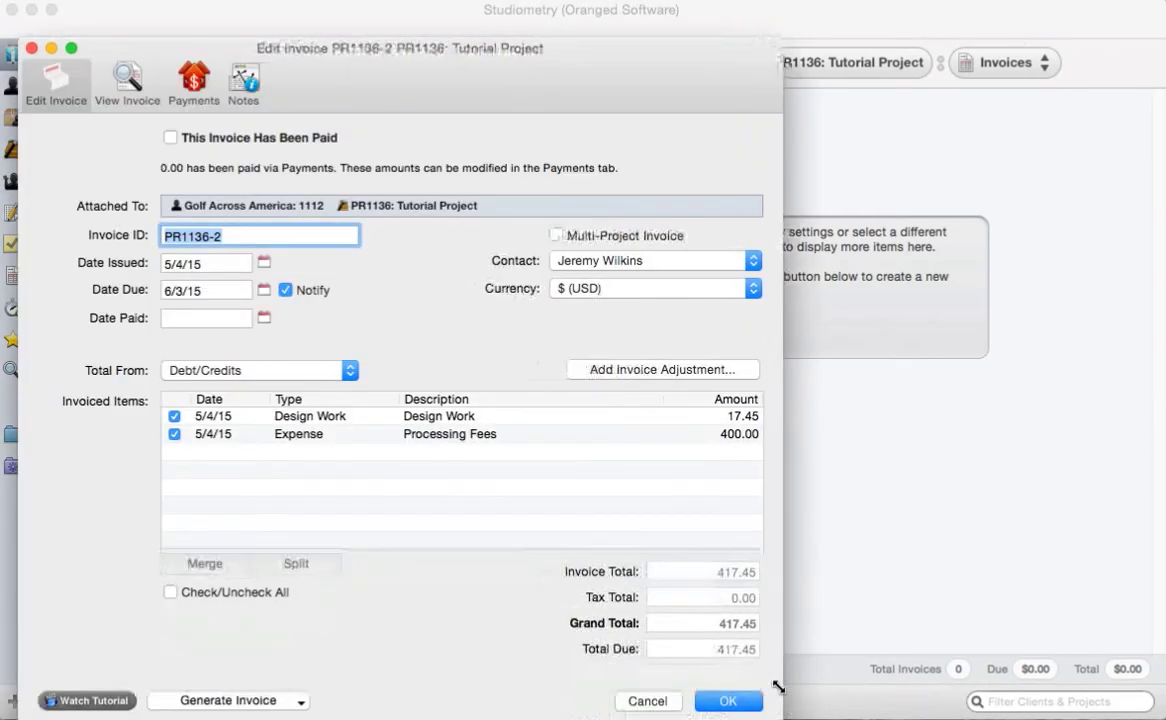
drag(553, 92, 734, 78)
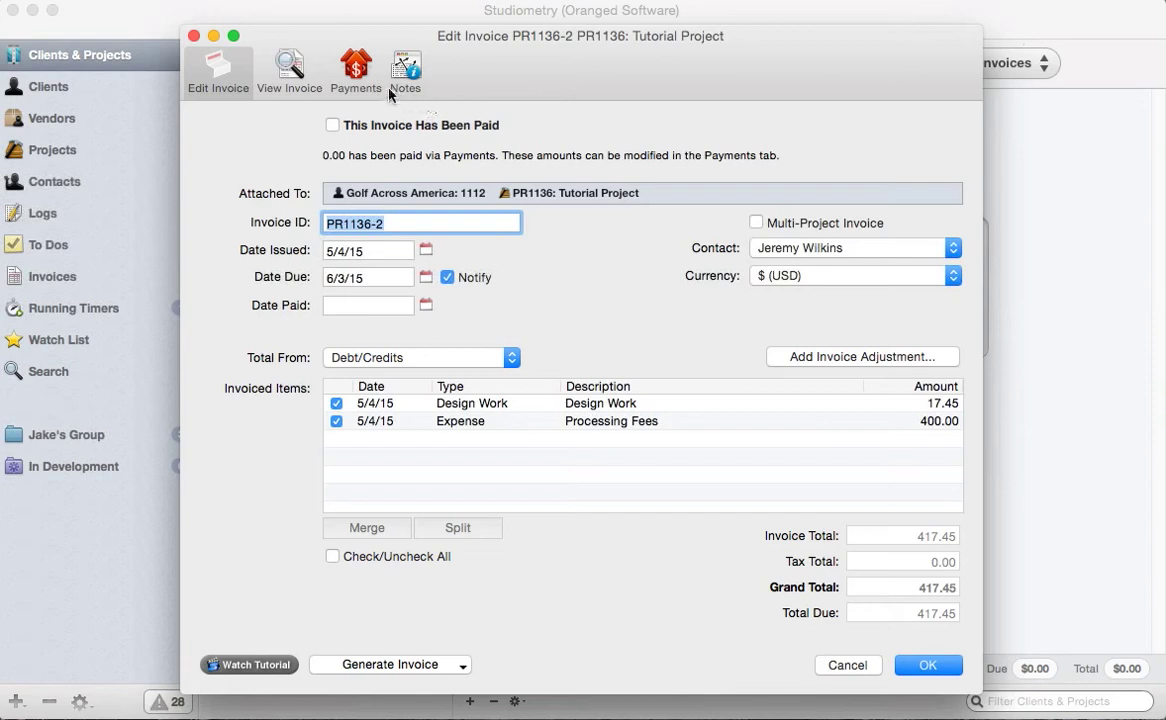
Preview the new invoice, try the Simple Blue template, and settle on the Oranged template while reviewing the full page.
click(297, 81)
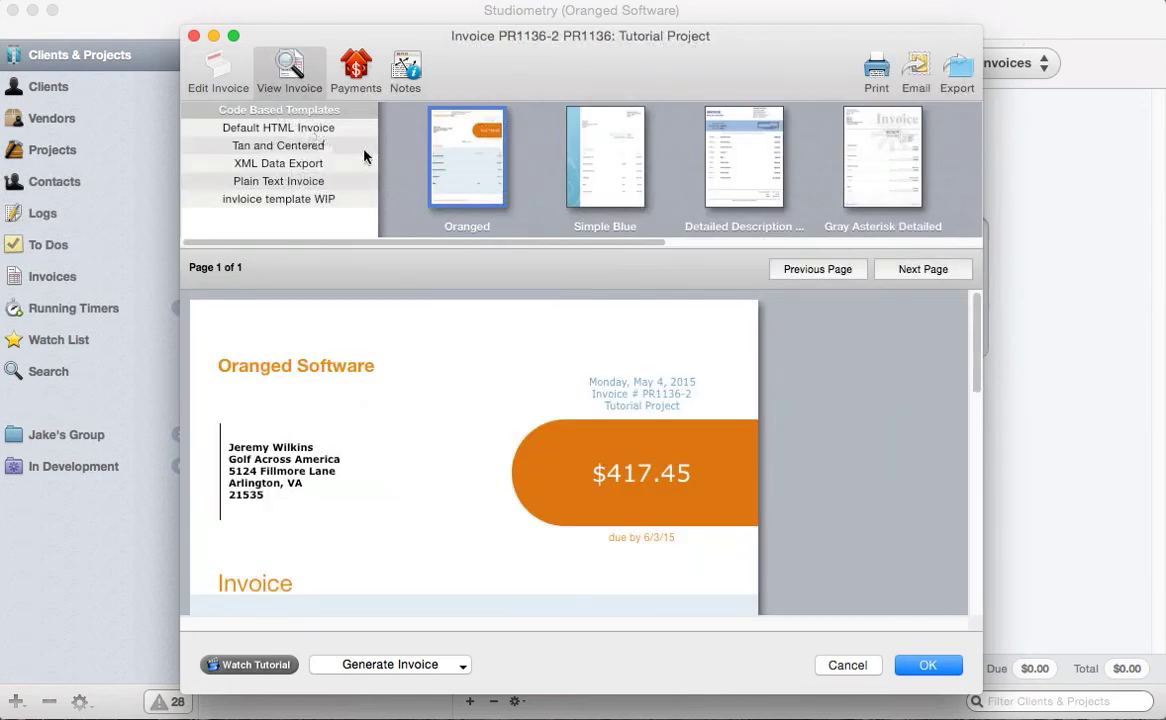
click(610, 160)
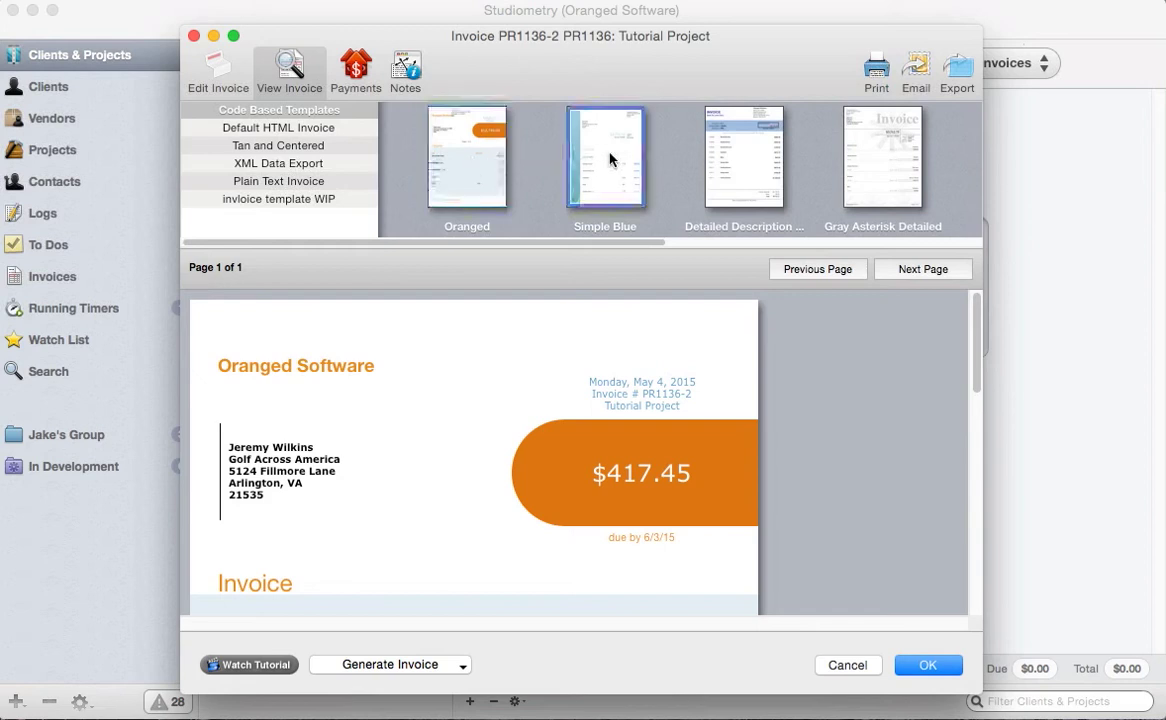
click(458, 168)
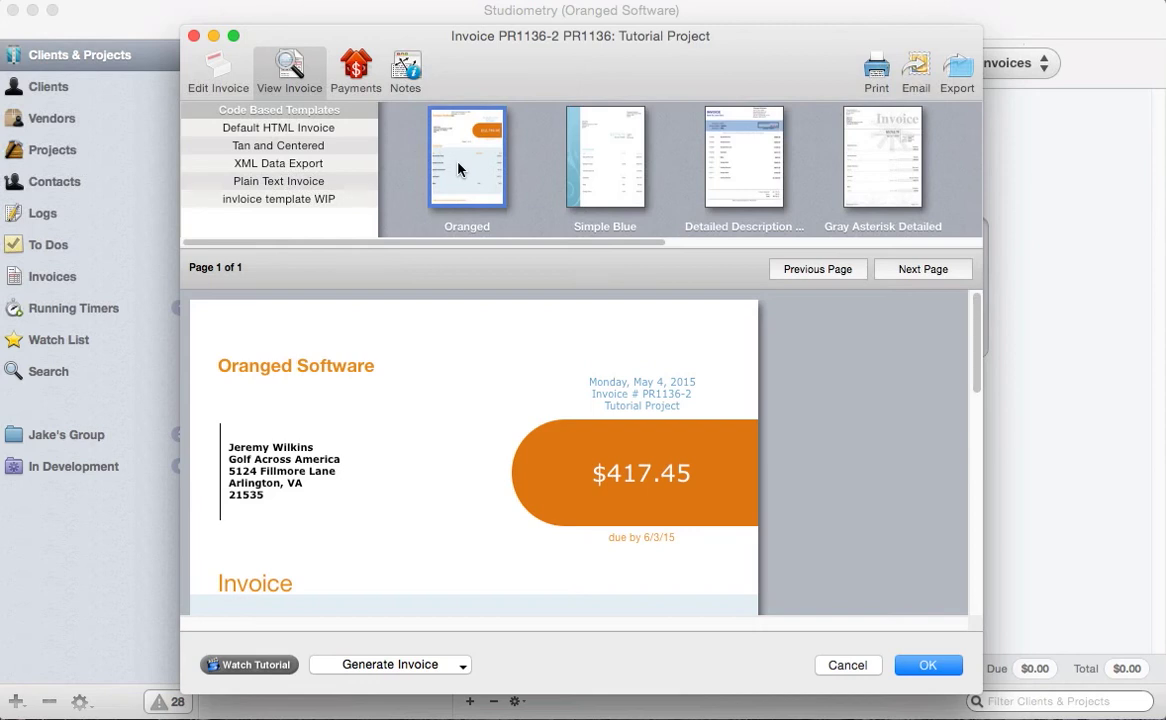
scroll(881, 494, down, 10)
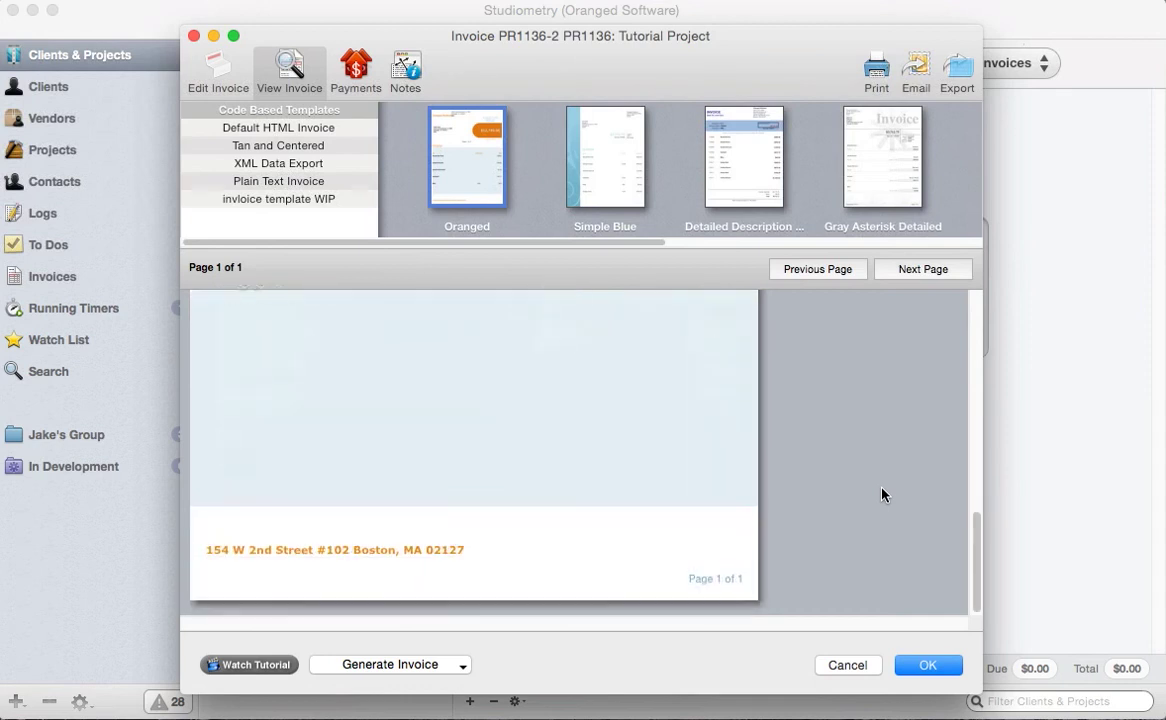
scroll(881, 494, up, 10)
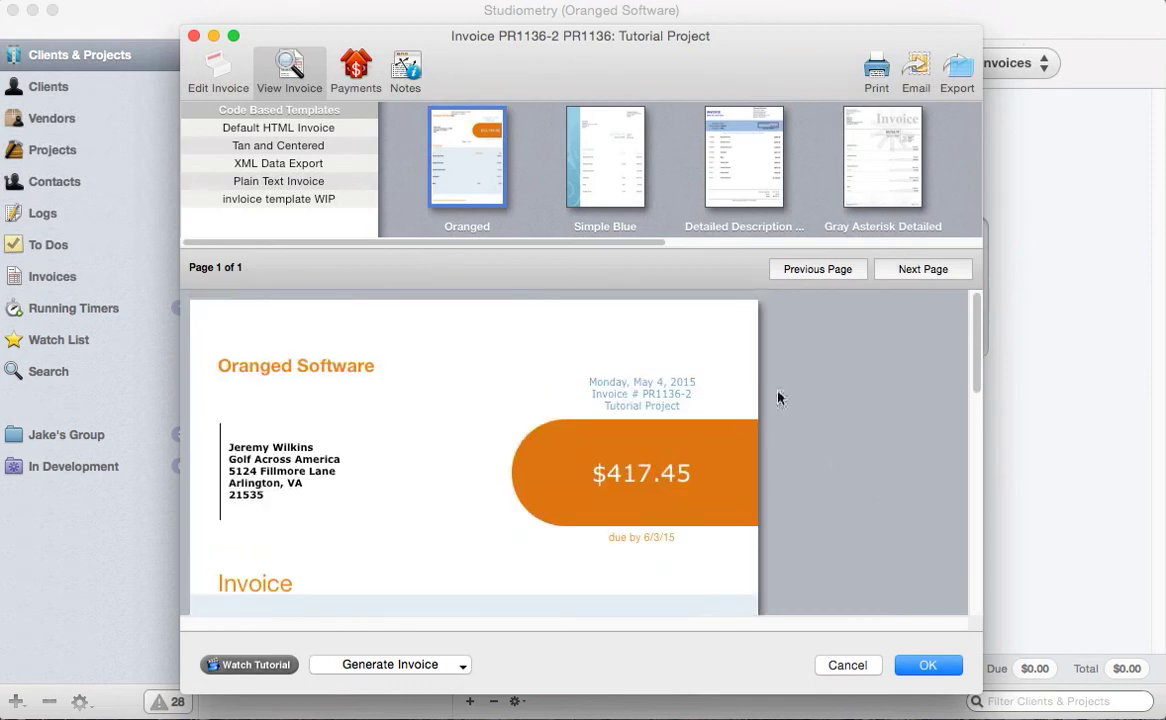
Email the invoice to the client contact with the message "Thanks!" above it, and save the invoice.
click(915, 70)
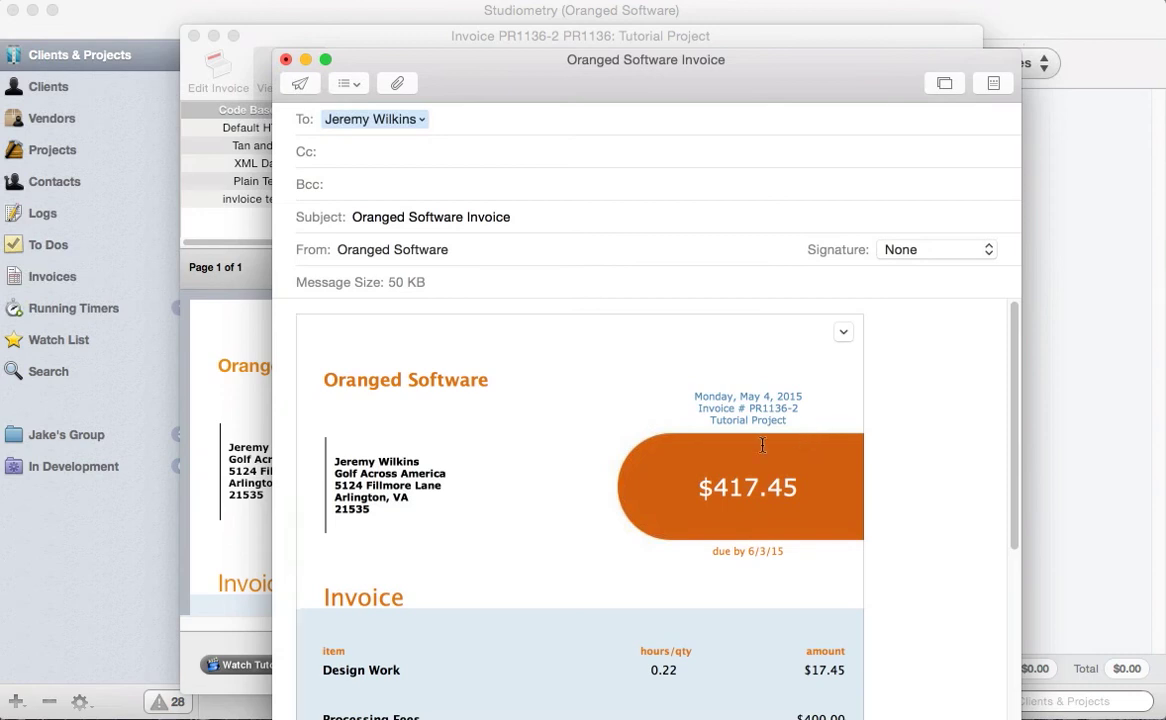
key(Return)
key(Up)
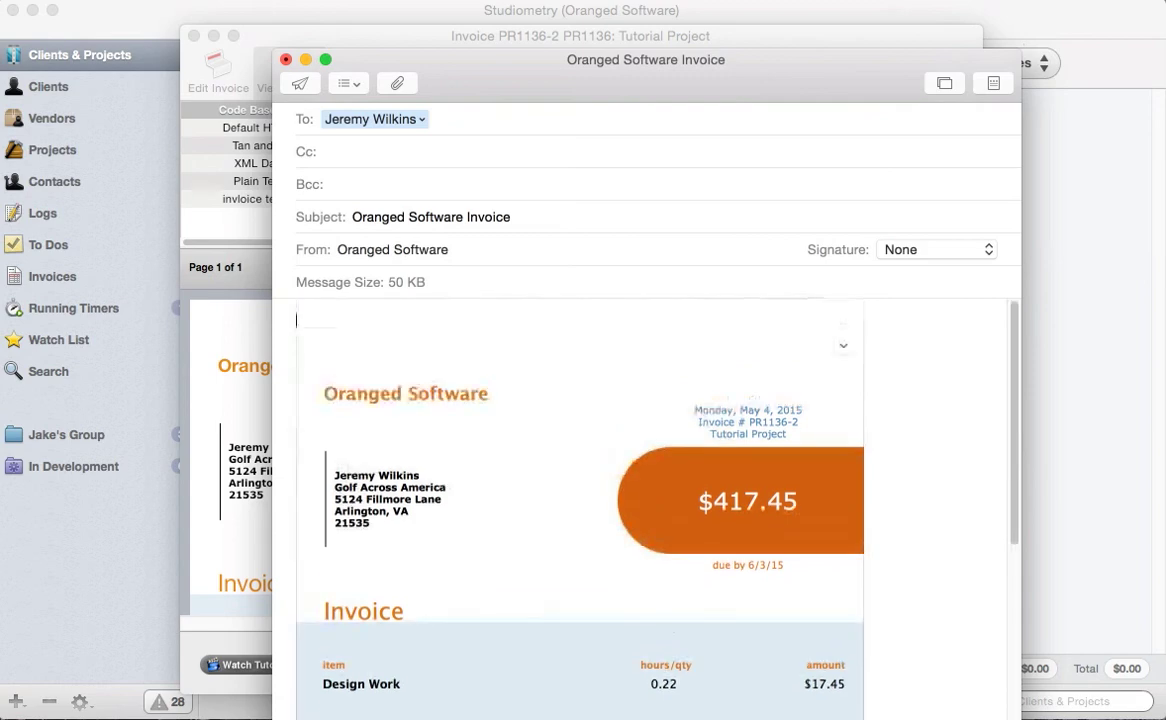
text(Thanks!)
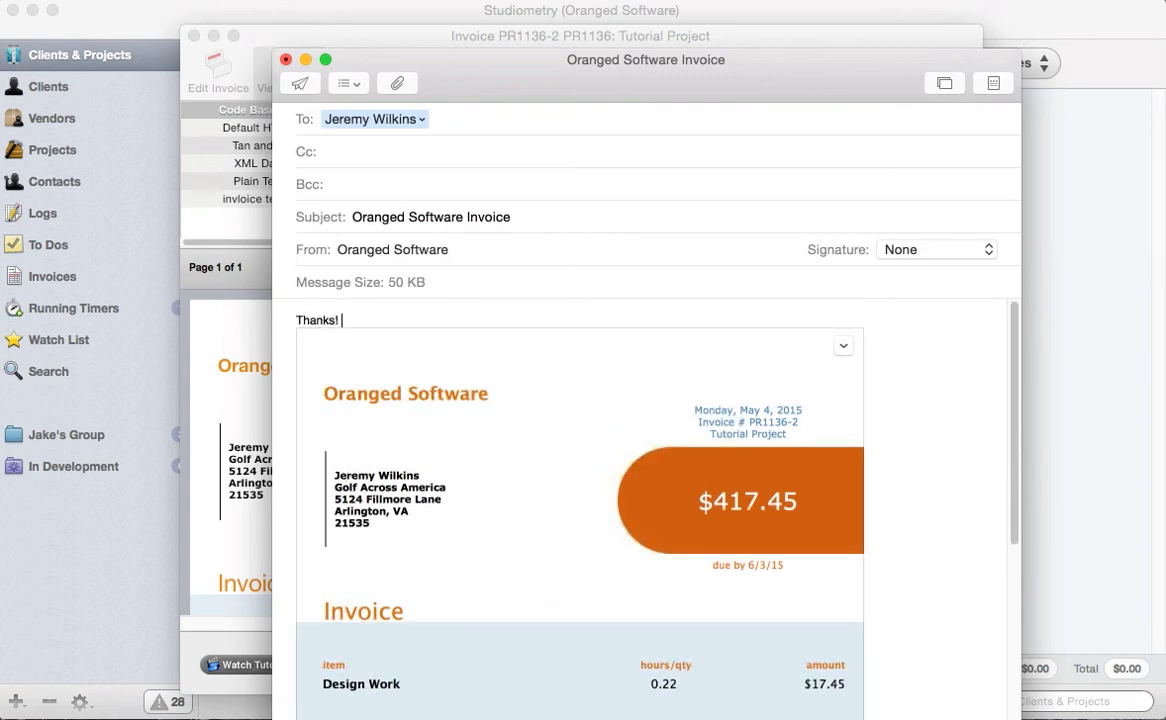
click(299, 83)
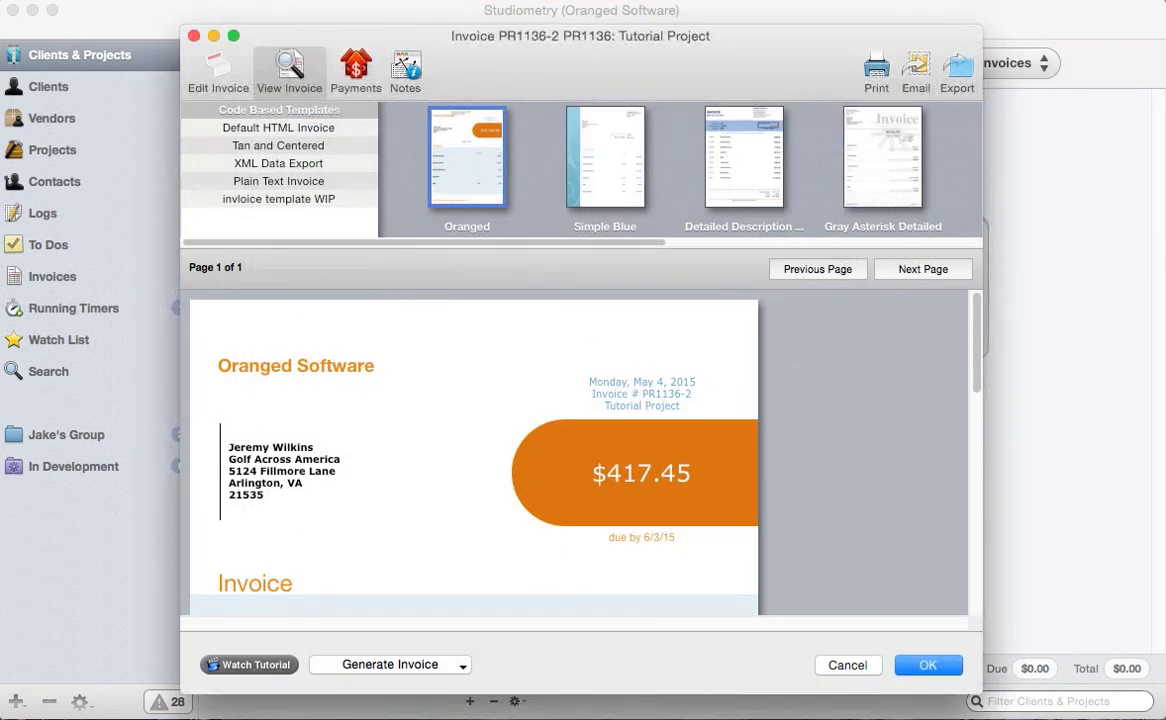
click(929, 667)
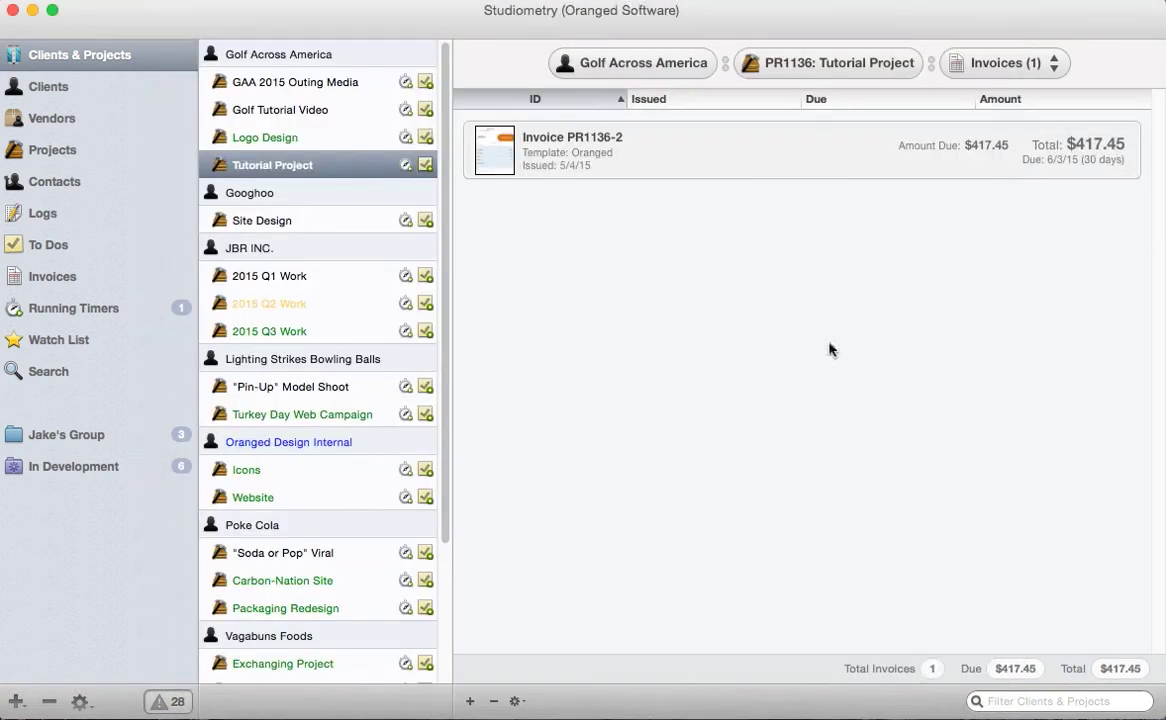